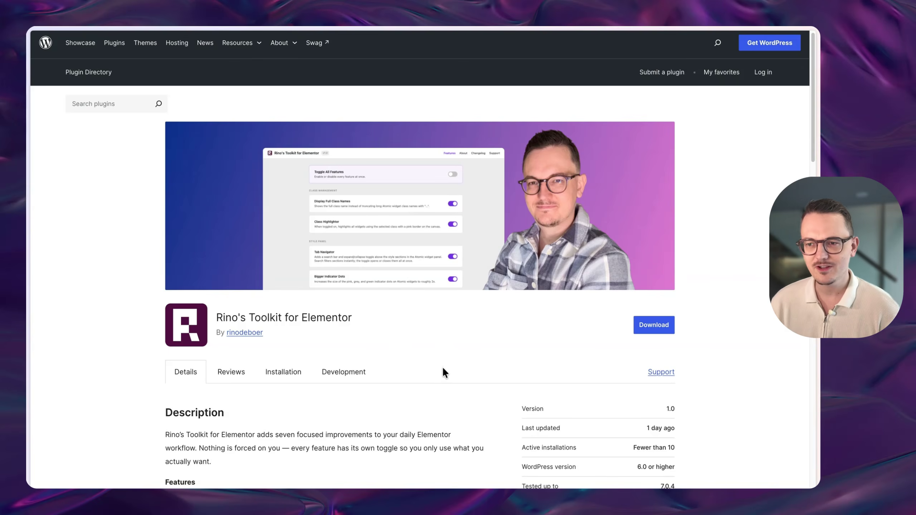
- Open the Website Stylekit site in a new browser tab
key("super+t")
type("websi")
key("Return")
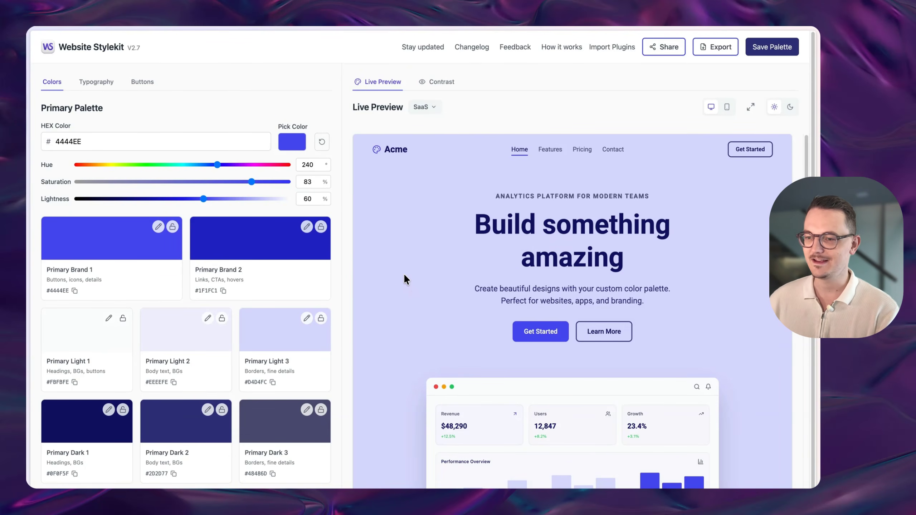
- Examine the desktop and mobile sizes of the title and body styles in the fluid typography scale
left_click(108, 83)
scroll(227, 335, "down", 1)
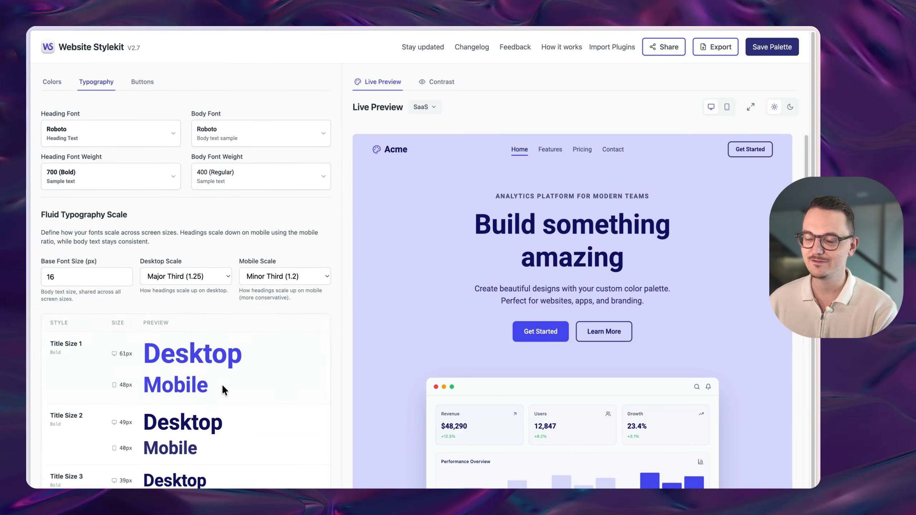
scroll(222, 384, "down", 8)
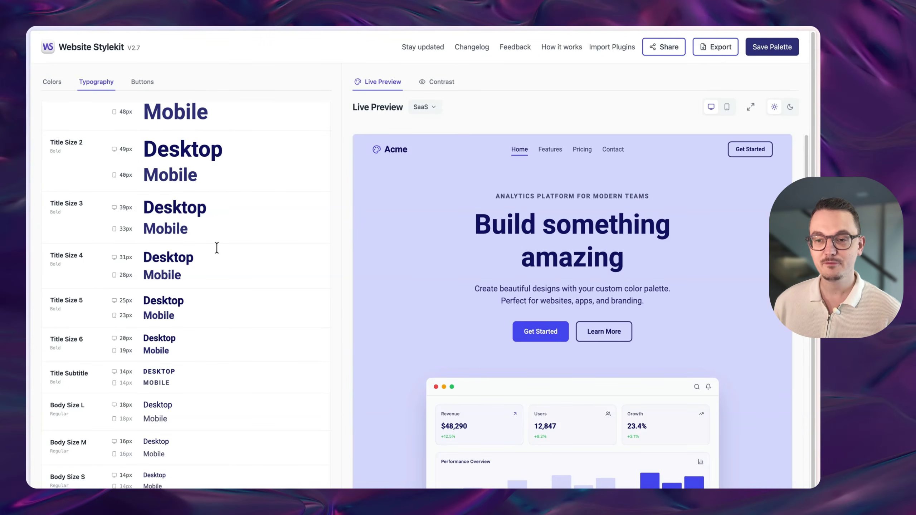
scroll(308, 376, "up", 8)
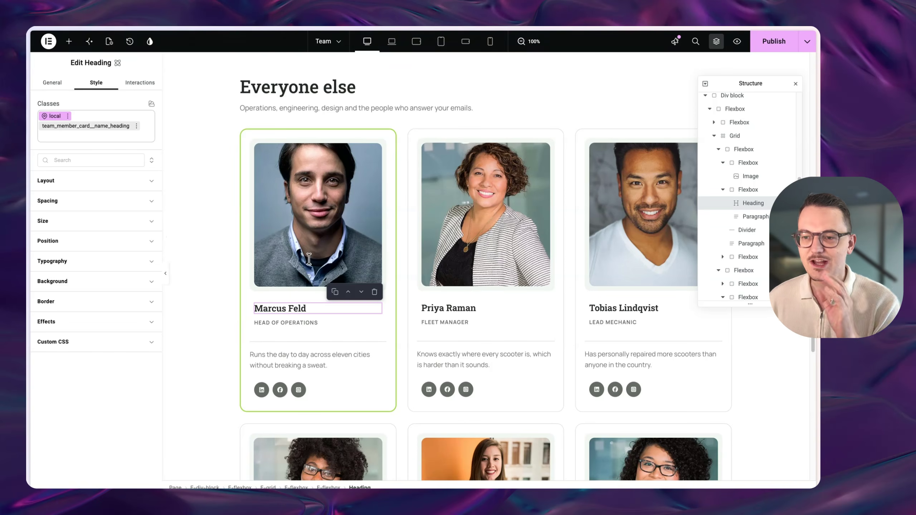
- Inspect the Leadership v3 heading's settings, and open the Leadership v4 heading's style settings for comparison
scroll(464, 268, "down", 1)
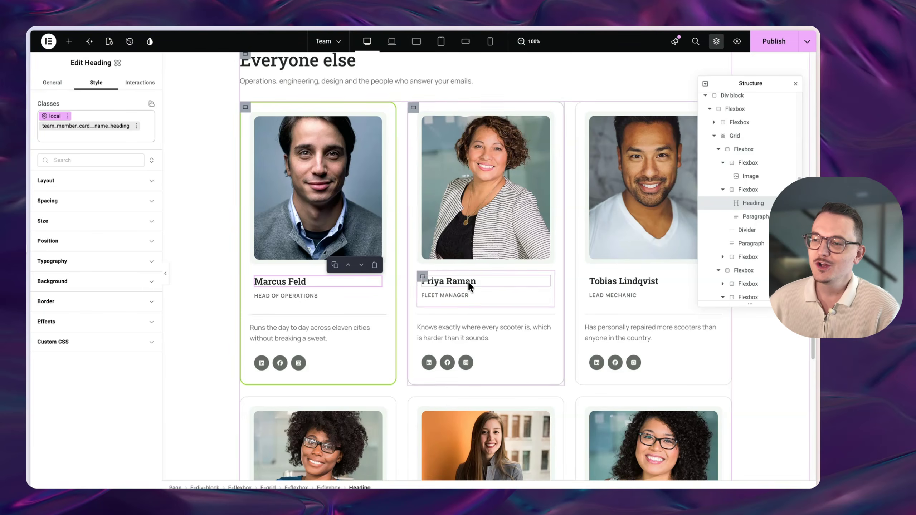
scroll(336, 205, "up", 10)
scroll(358, 255, "up", 5)
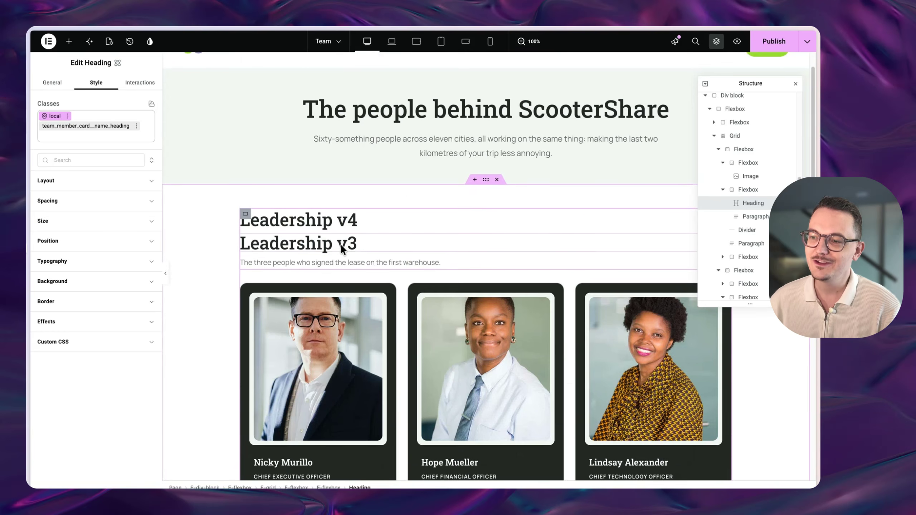
left_click(325, 249)
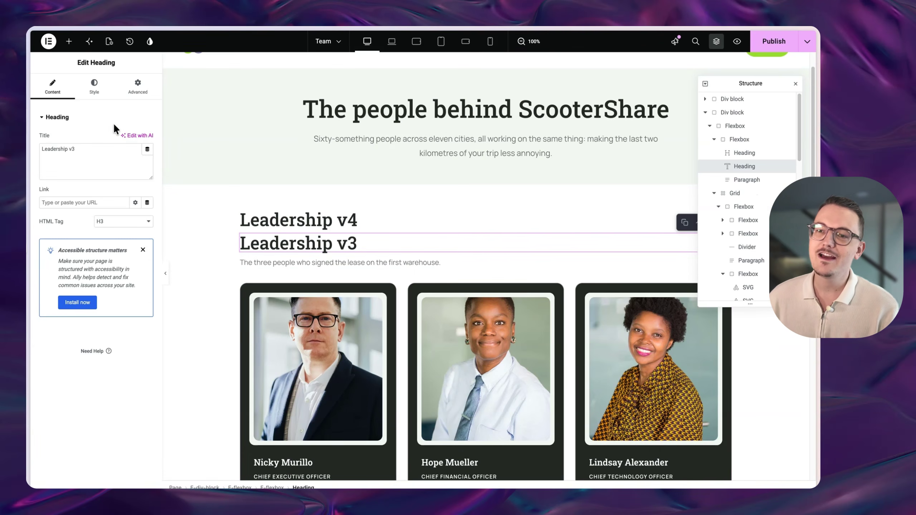
left_click(299, 220)
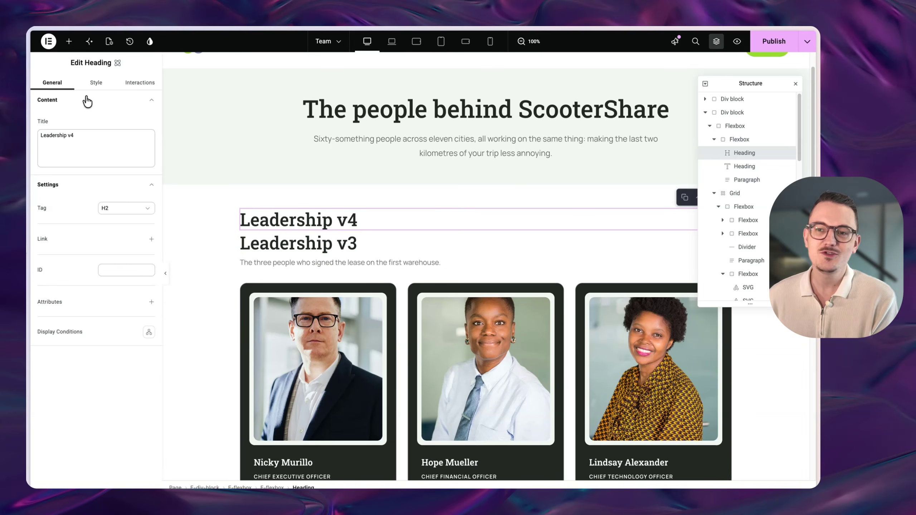
left_click(96, 83)
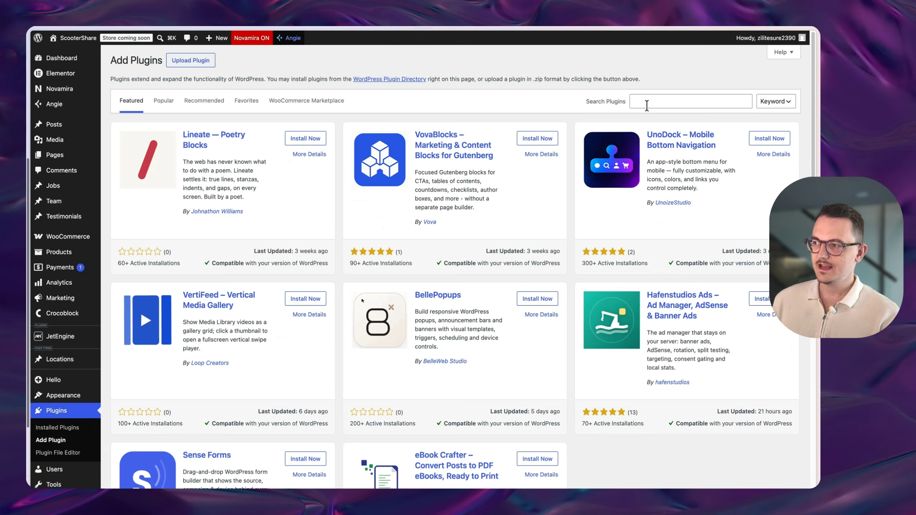
- Search the WordPress plugin directory for "rinos toolkit" and check the active installations of the matching plugin
left_click(646, 103)
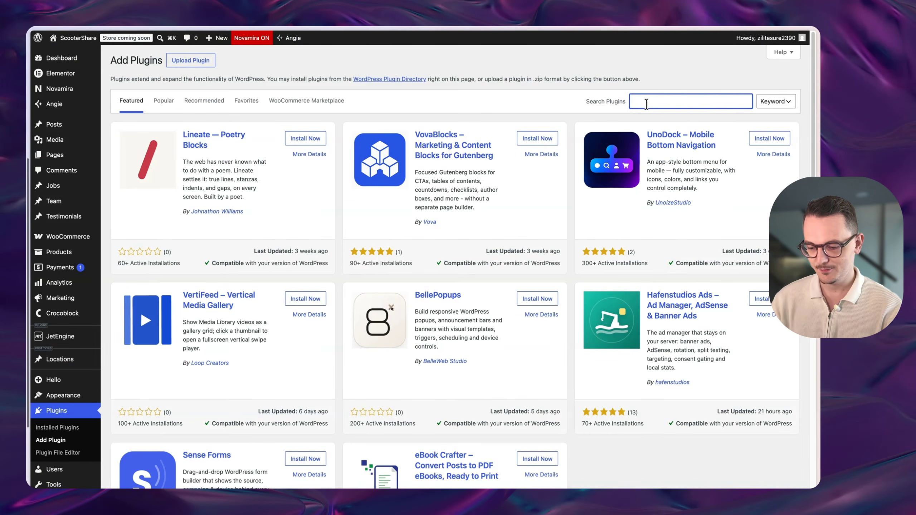
type("rinos t")
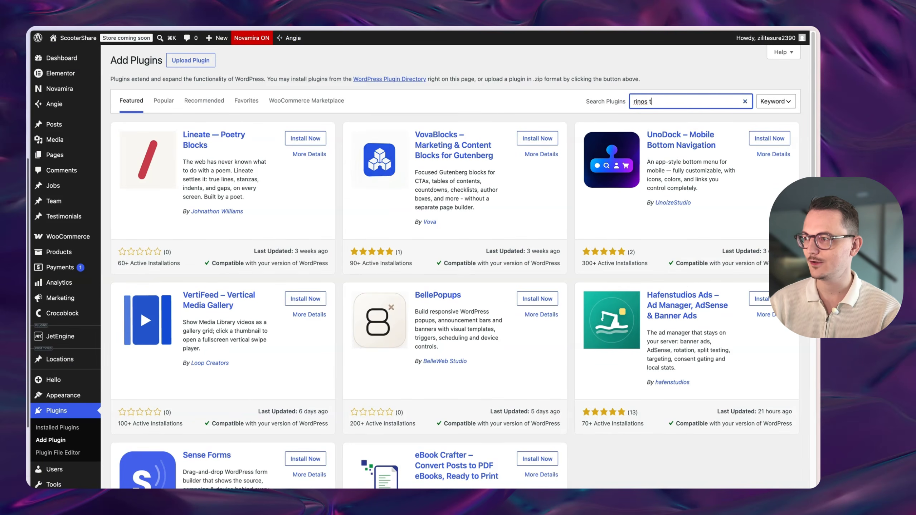
type("oolkit")
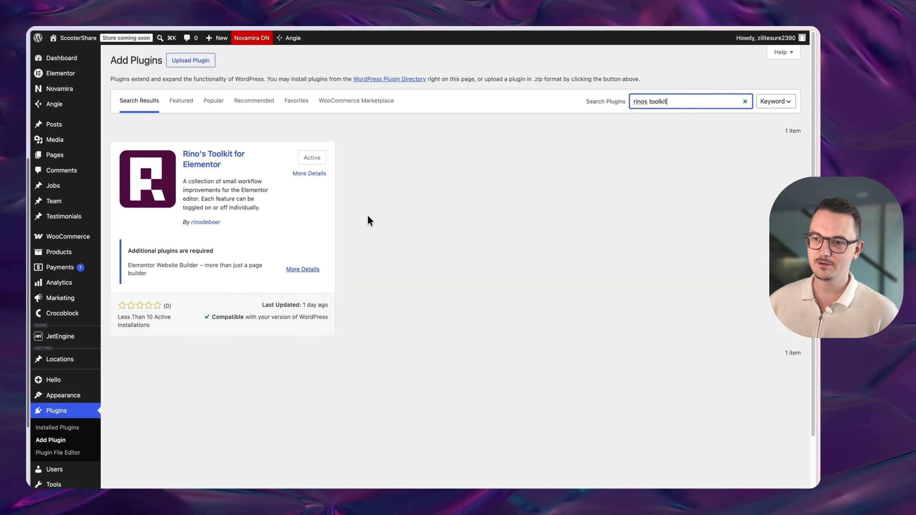
left_click_drag(116, 313, 163, 329)
left_click(165, 329)
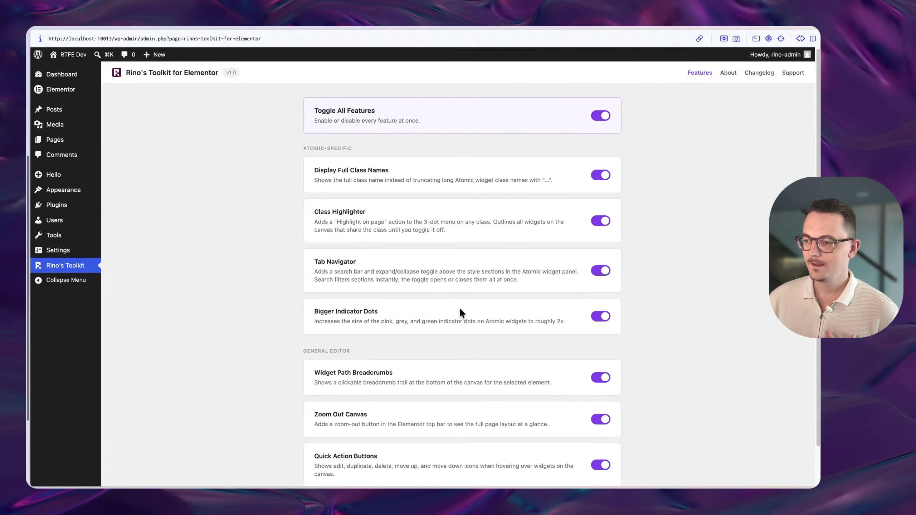
- Look over the Rino's Toolkit feature list and switch all features off and on again
scroll(459, 306, "down", 2)
scroll(541, 367, "up", 2)
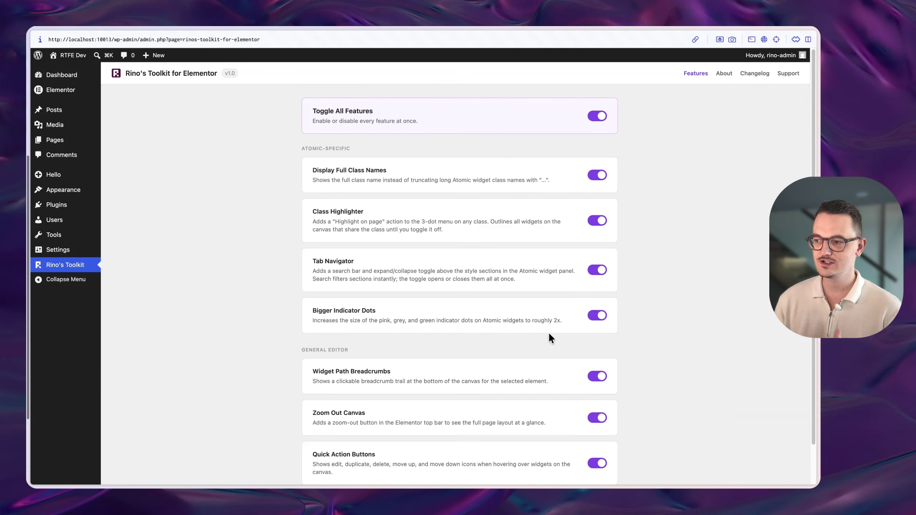
left_click(597, 116)
left_click(597, 116)
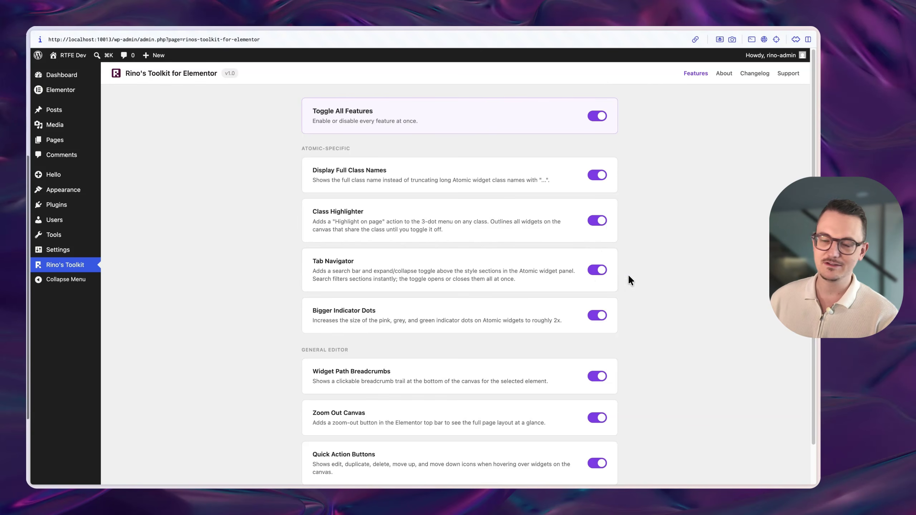
- Examine the Atomic-specific features, reading the description of Display Full Class Names
left_click_drag(312, 172, 552, 176)
left_click(554, 178)
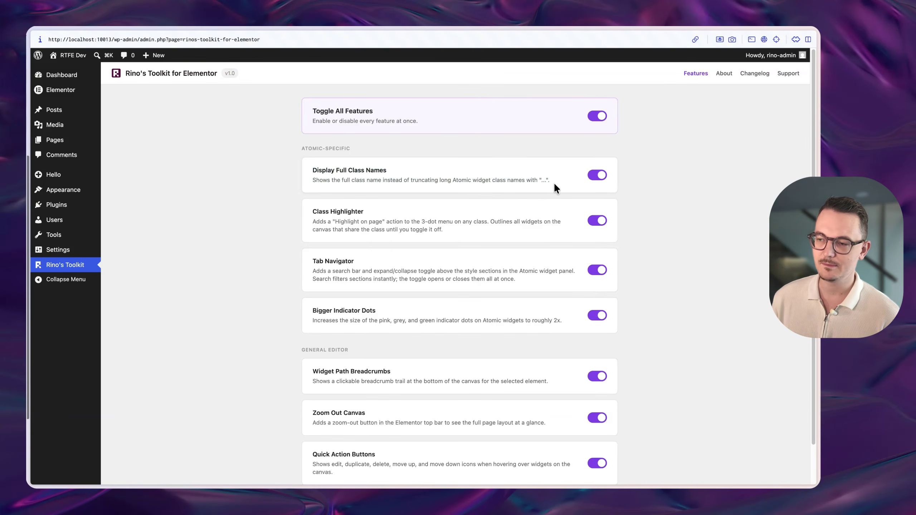
left_click_drag(292, 147, 609, 332)
left_click(646, 340)
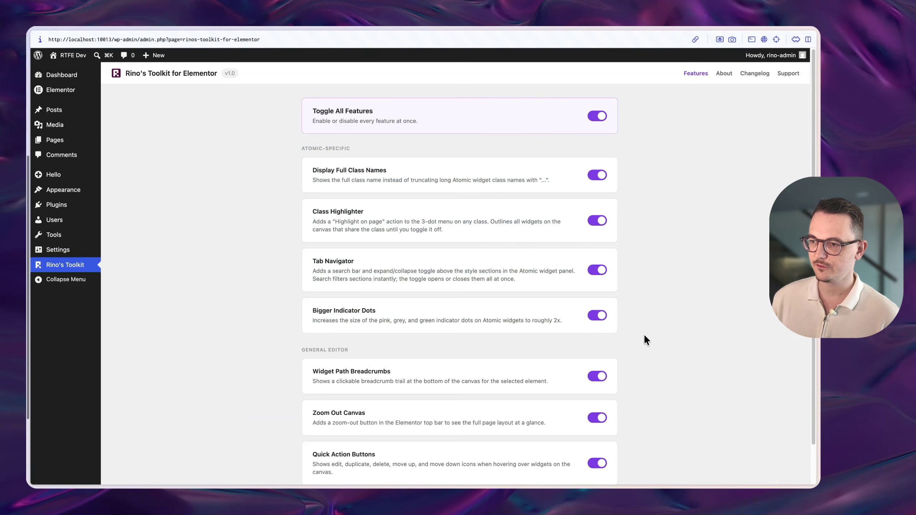
left_click_drag(322, 171, 394, 177)
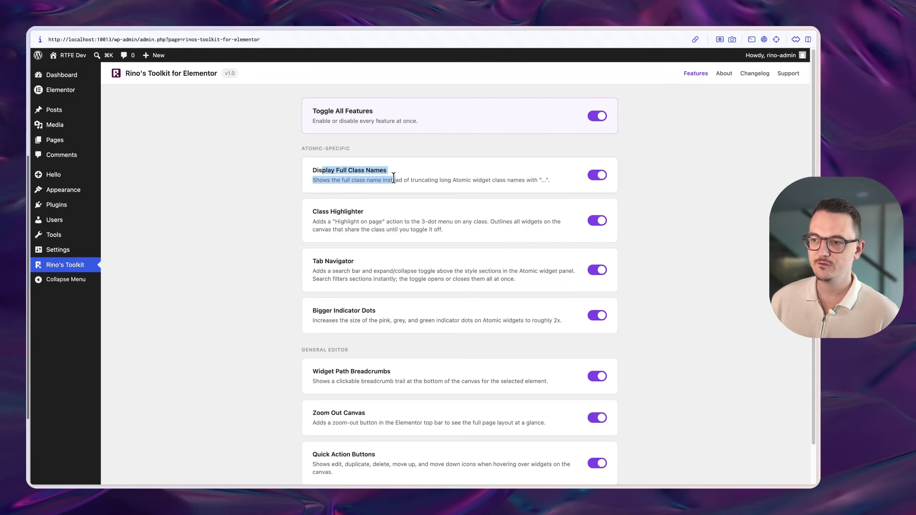
left_click(394, 177)
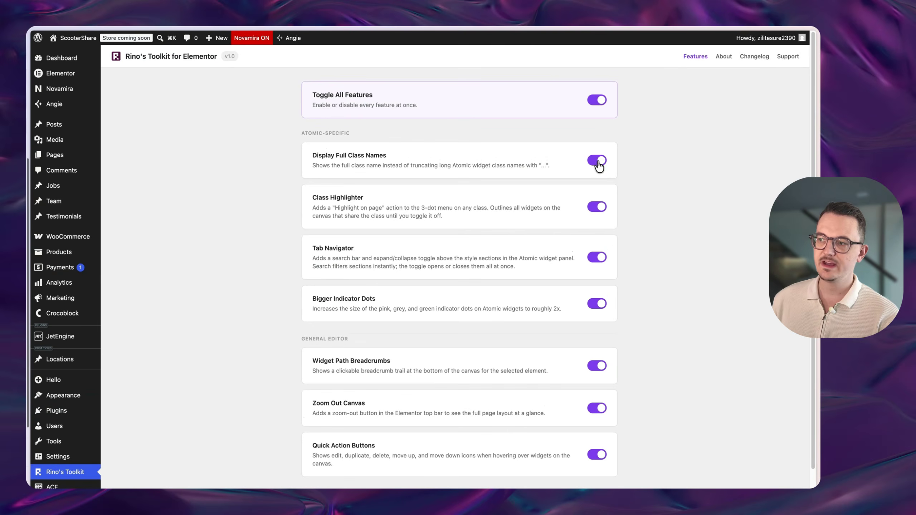
- Toggle the Display Full Class Names feature and inspect the classes on the first Leadership card
left_click(597, 163)
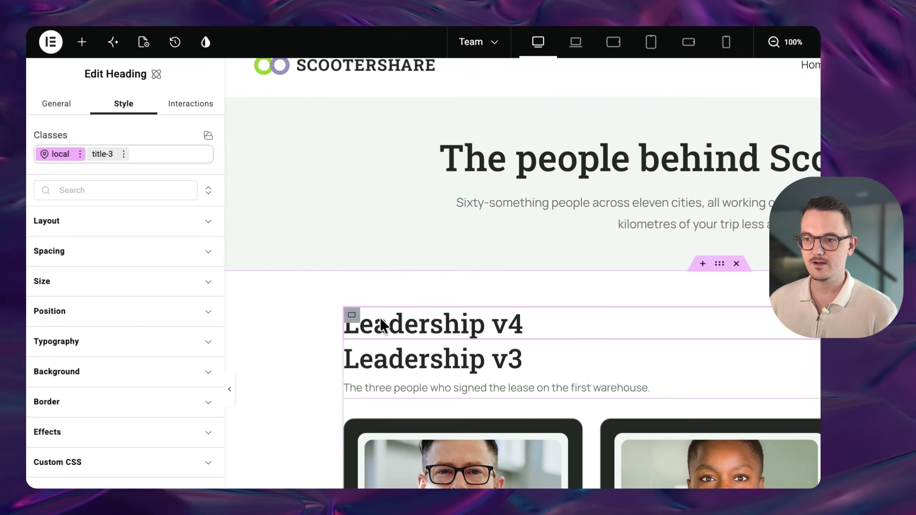
left_click(415, 424)
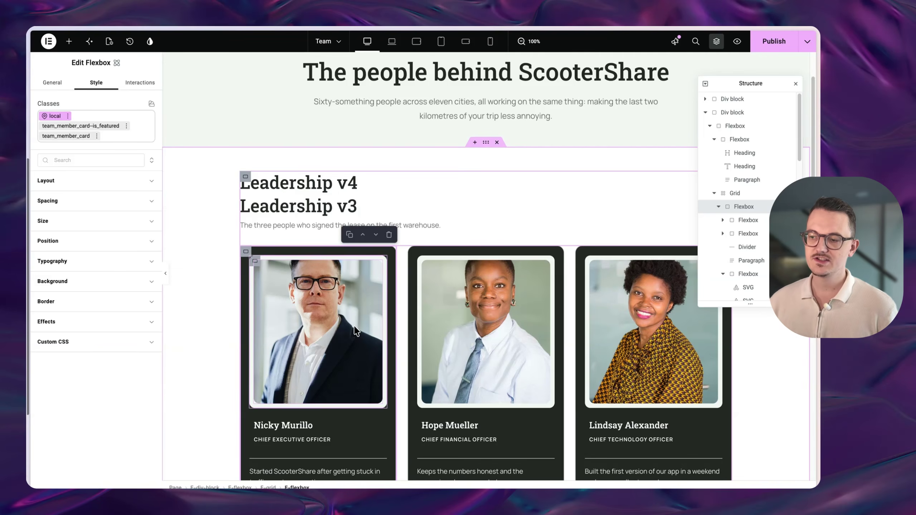
scroll(356, 325, "down", 2)
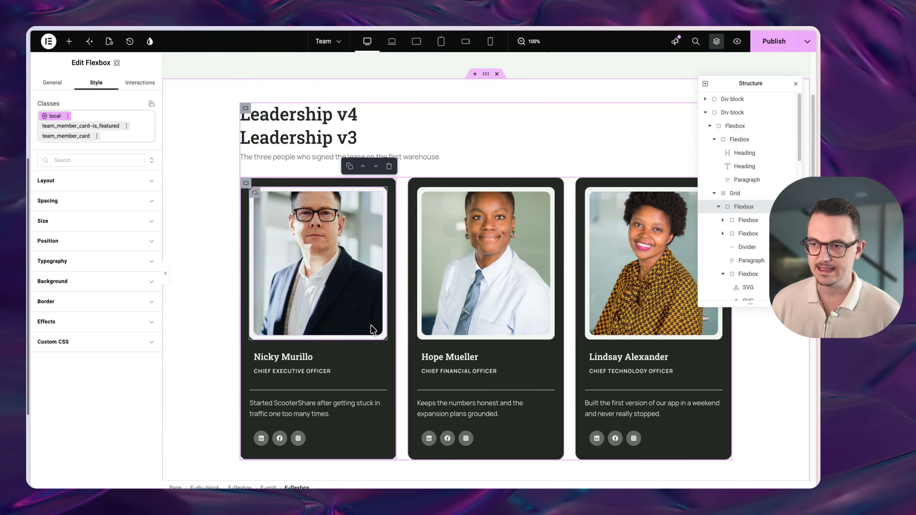
- Show where the job_details__tab_content_text class is used from the design system's class list, and close the design system
key("ctrl+shift+d")
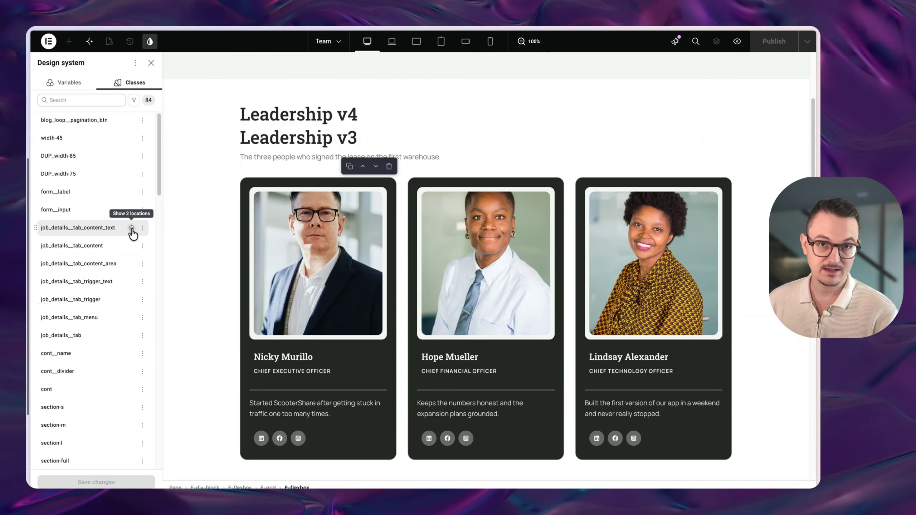
left_click(131, 230)
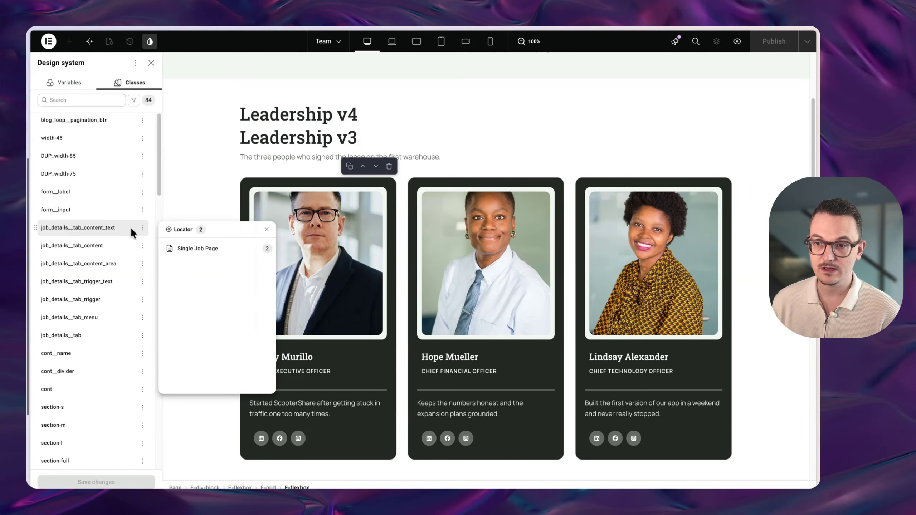
left_click(266, 230)
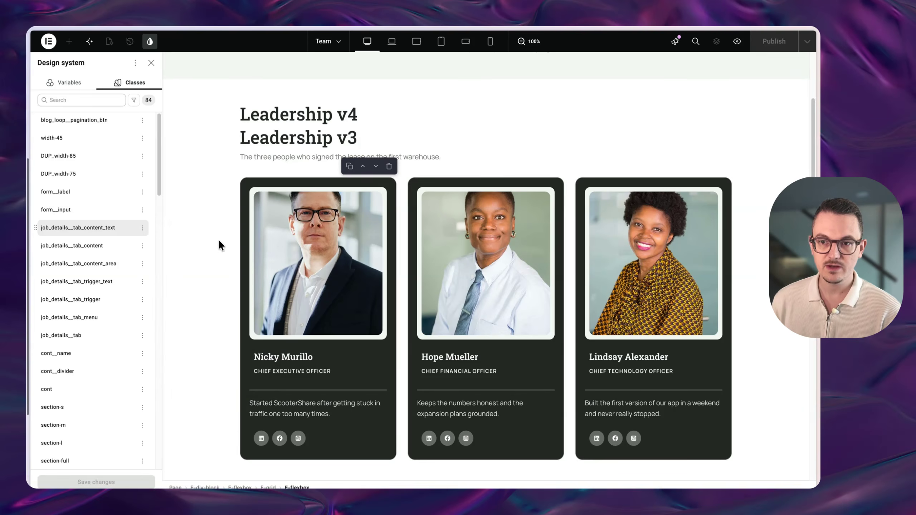
left_click(151, 62)
- Highlight every element on the page using the team_member_card__name_heading class from the first Leadership card's name heading
left_click(316, 309)
scroll(243, 244, "down", 1)
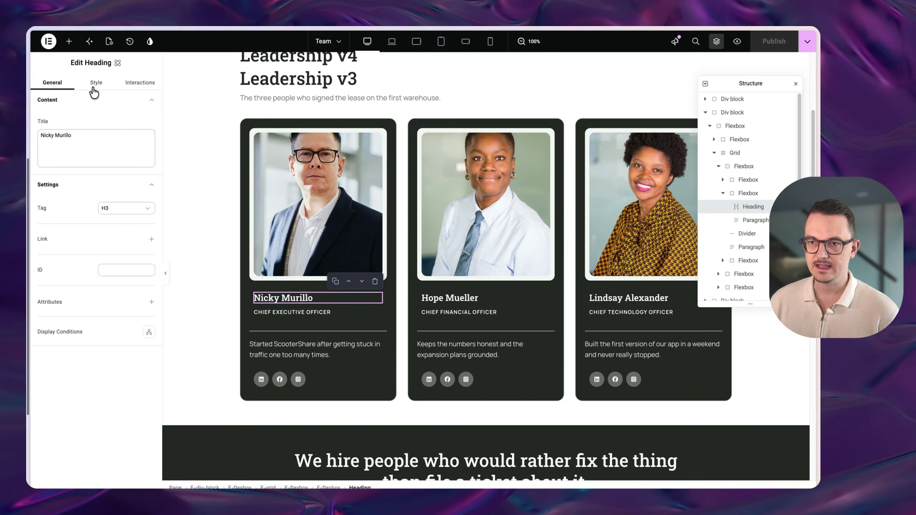
left_click(96, 82)
left_click(101, 124)
left_click(101, 124)
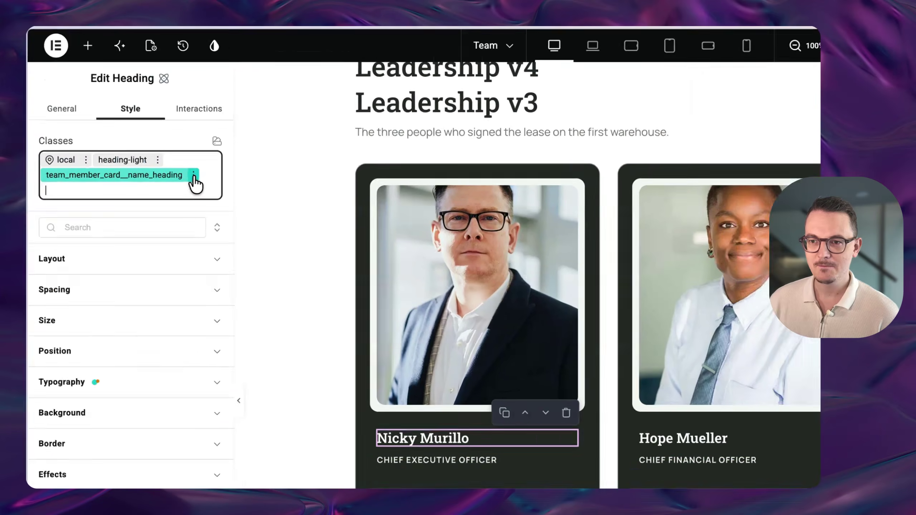
left_click(194, 175)
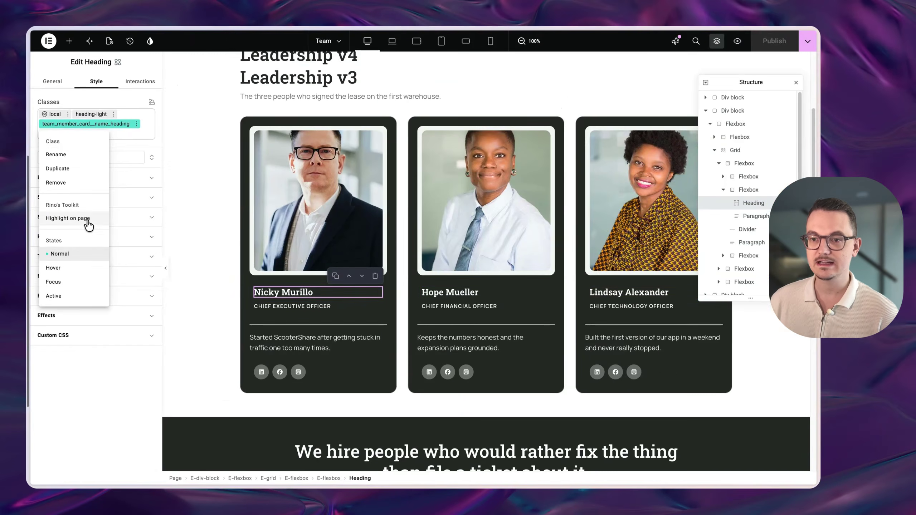
left_click(95, 344)
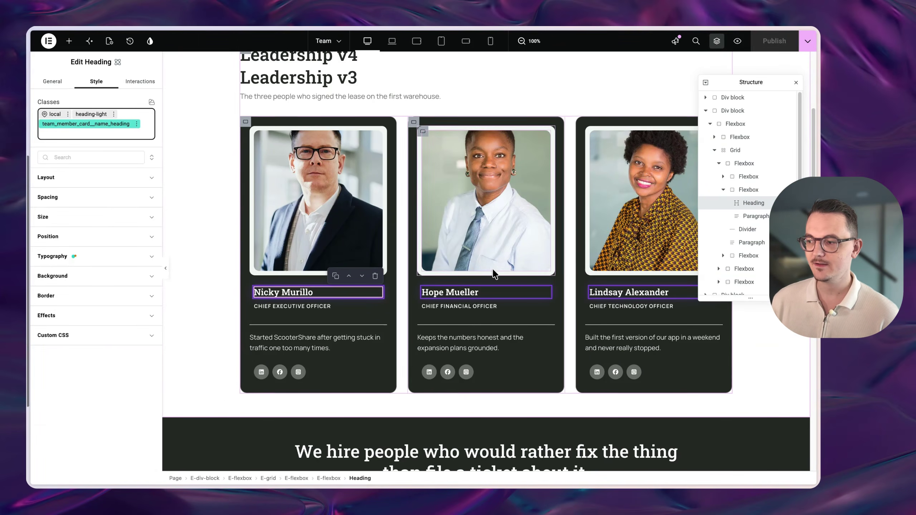
- Check the highlighted name headings across the team cards and remove the team_member_card__name_heading highlight
scroll(558, 286, "down", 3)
scroll(558, 286, "down", 10)
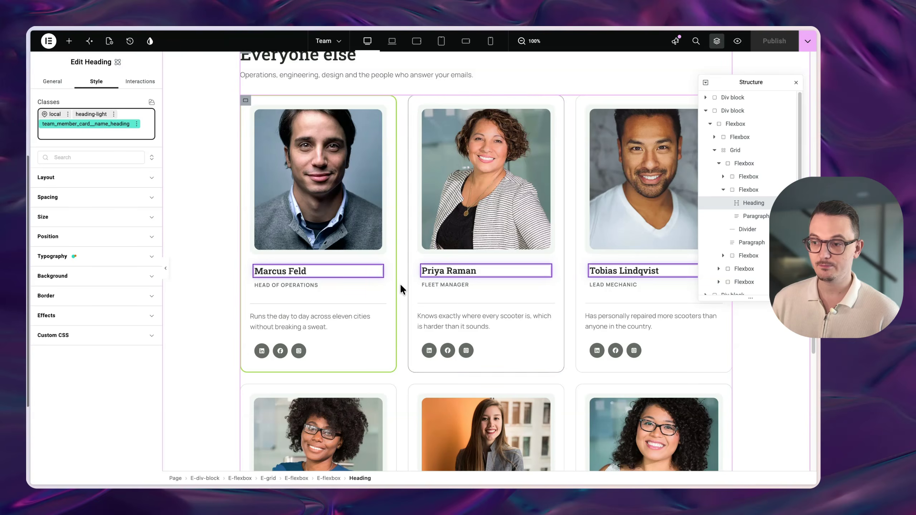
scroll(403, 291, "down", 5)
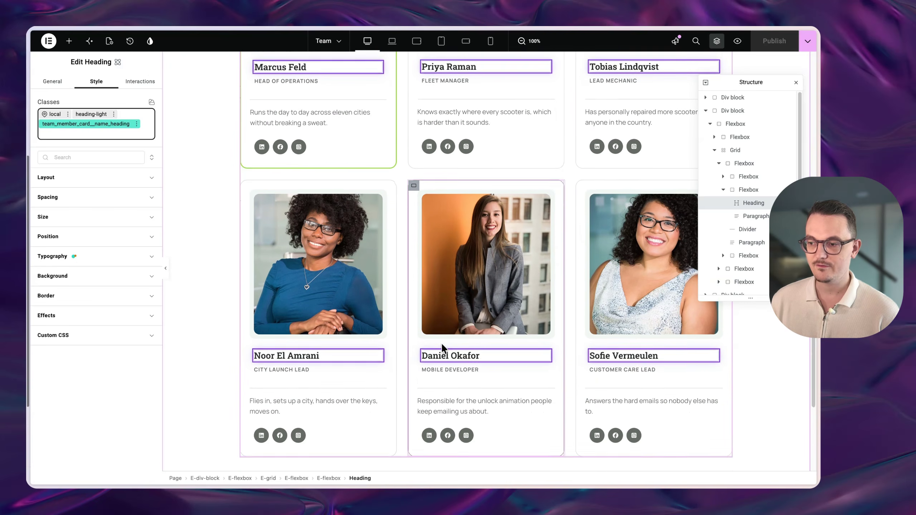
scroll(194, 187, "up", 2)
left_click(137, 124)
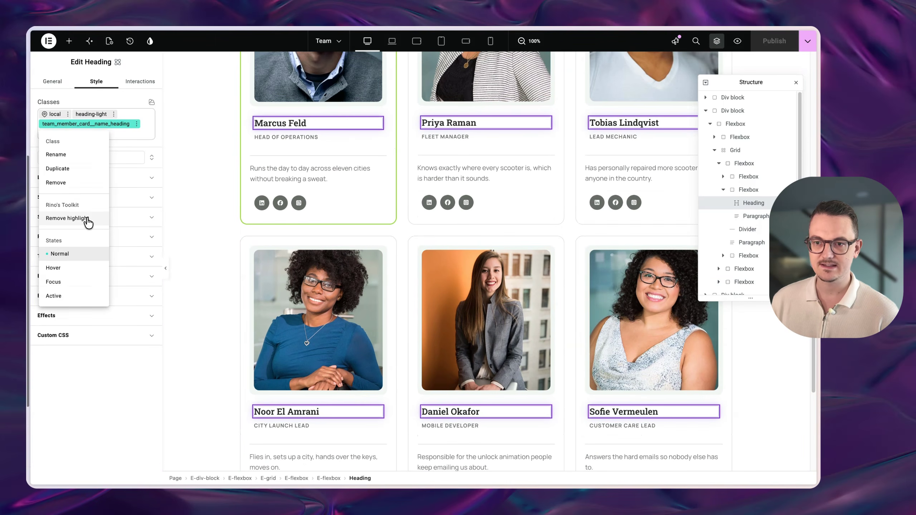
left_click(85, 220)
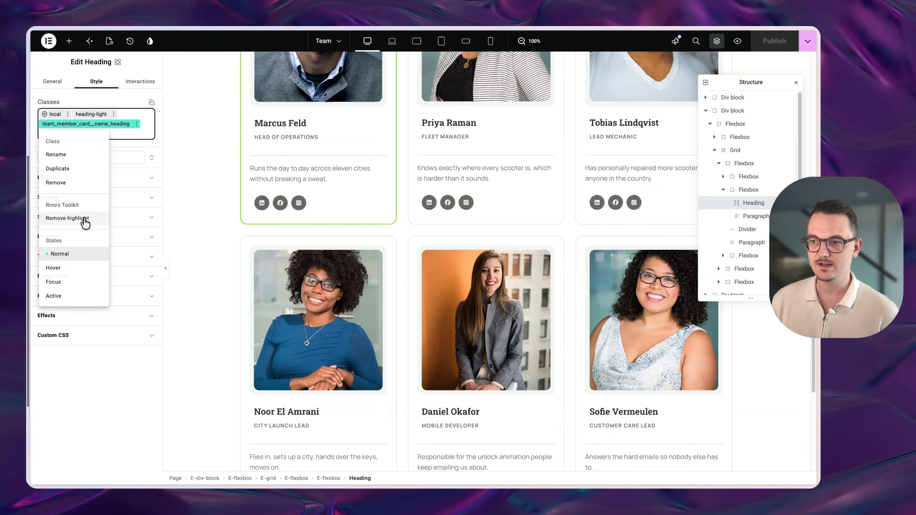
- Highlight all elements using the team_member_card__social_icon_link class from a card's LinkedIn icon, and check the lower team cards
left_click(264, 204)
left_click(96, 81)
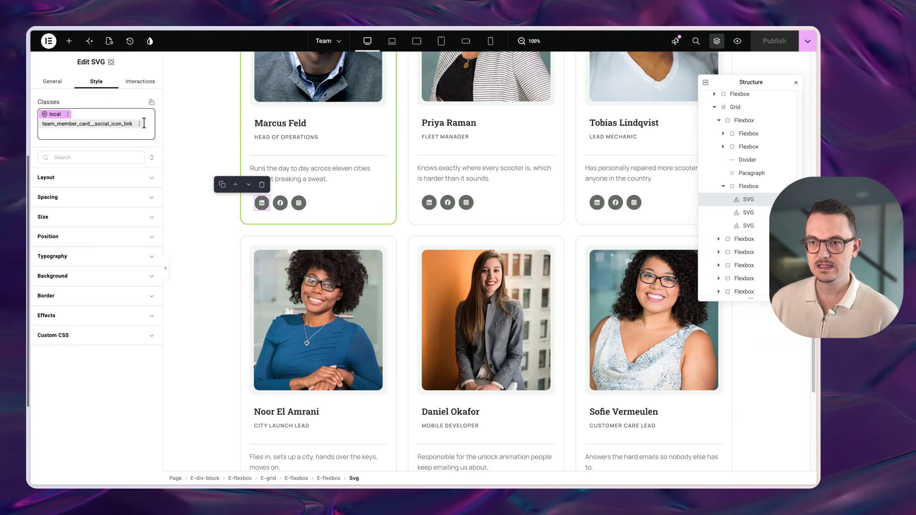
left_click(139, 123)
left_click(64, 218)
scroll(480, 241, "down", 5)
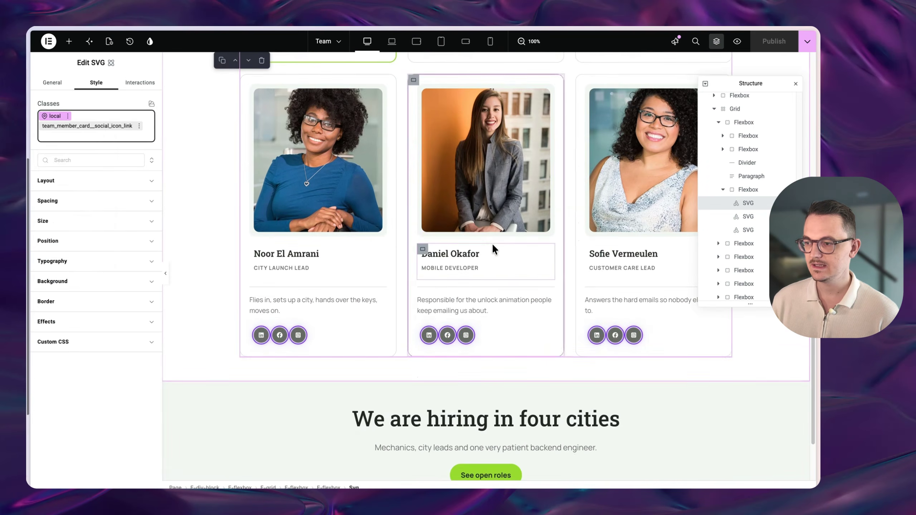
- Check the highlighted social icons across the team cards and remove the team_member_card__social_icon_link highlight
scroll(450, 354, "down", 5)
scroll(448, 307, "up", 15)
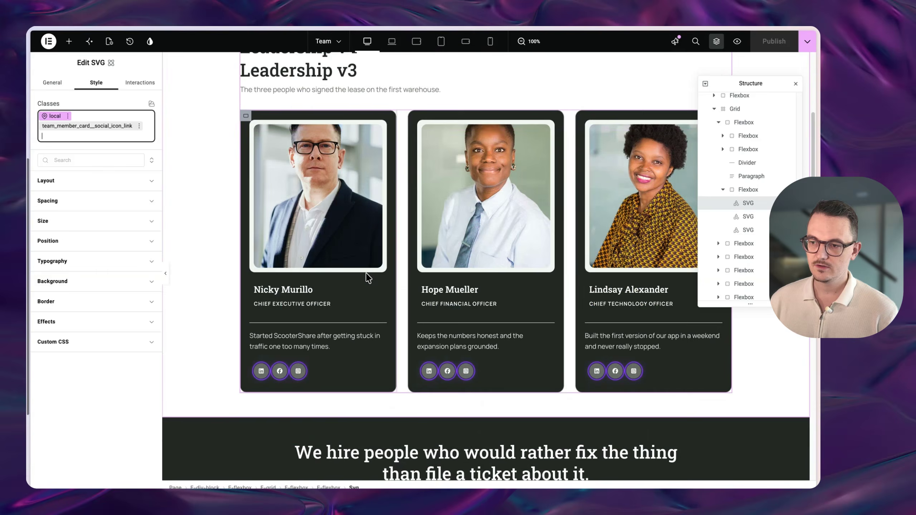
scroll(364, 276, "down", 2)
scroll(320, 300, "up", 2)
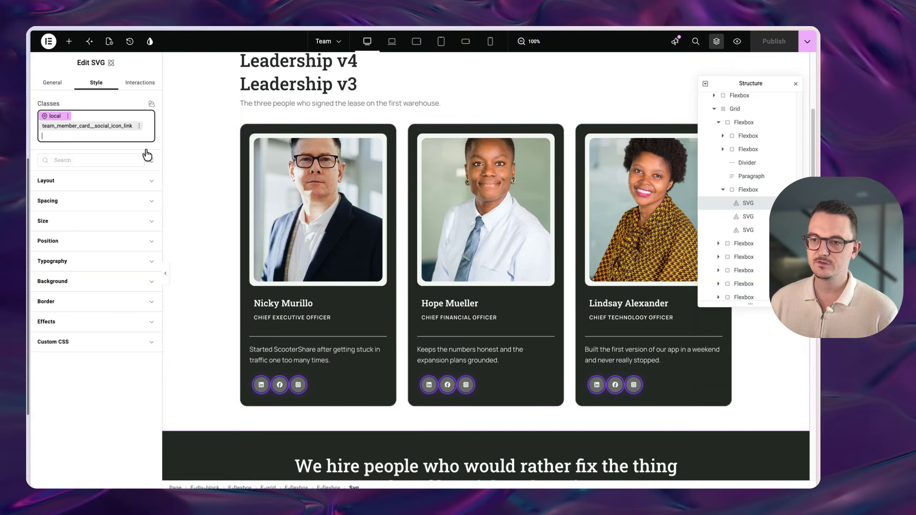
left_click(140, 126)
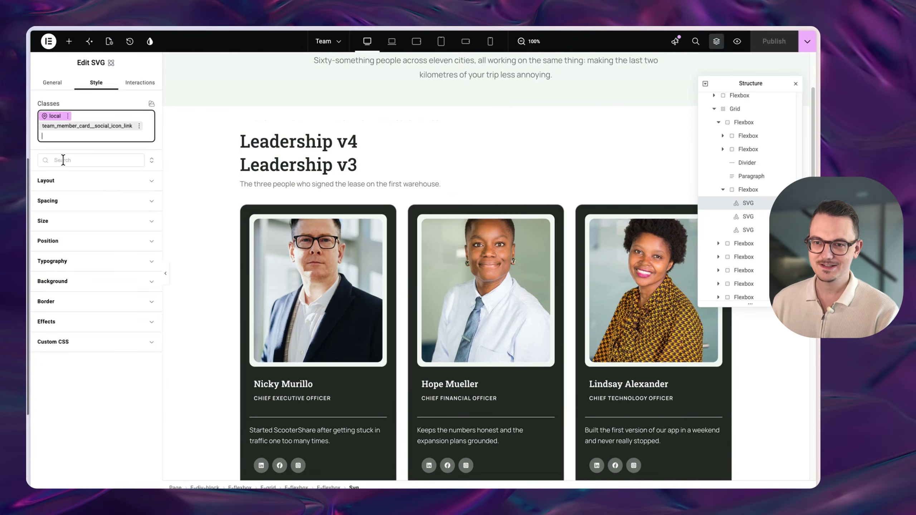
- Filter the icon's style sections by "shadow" and by "padd", and clear the filter
left_click(63, 160)
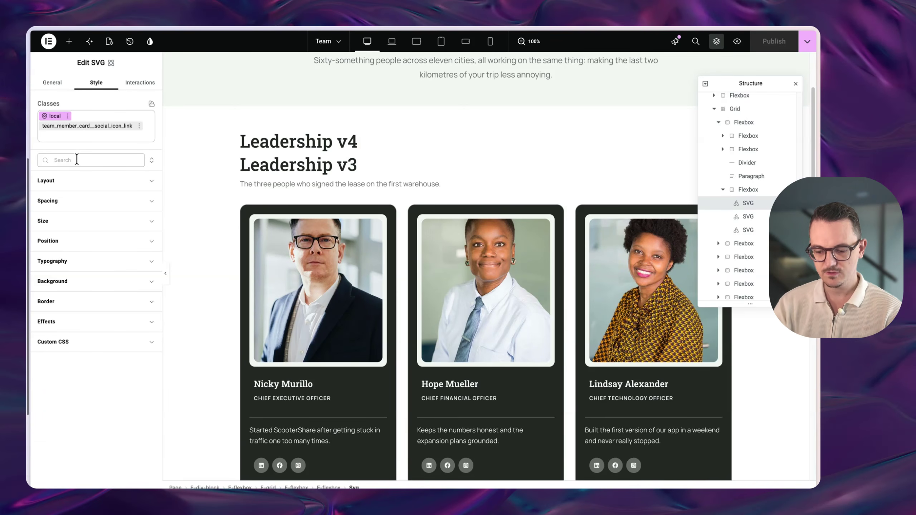
type("shadow")
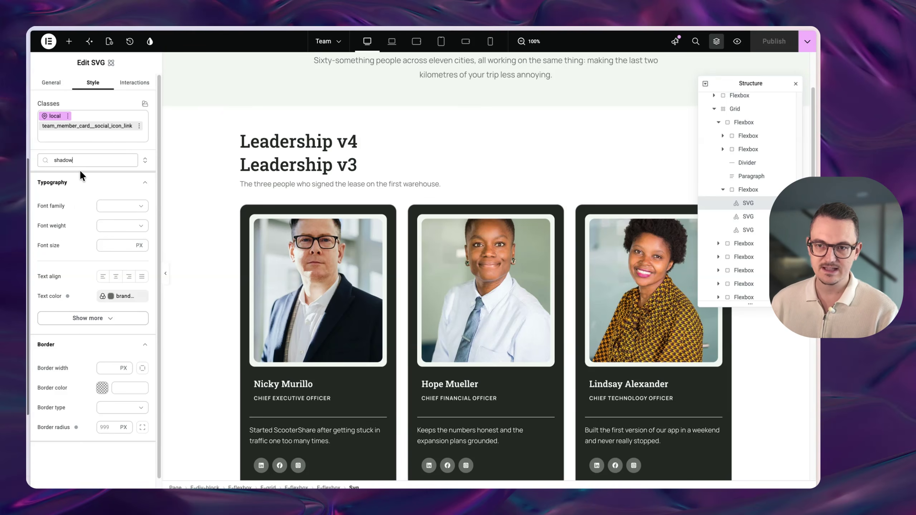
type("padd")
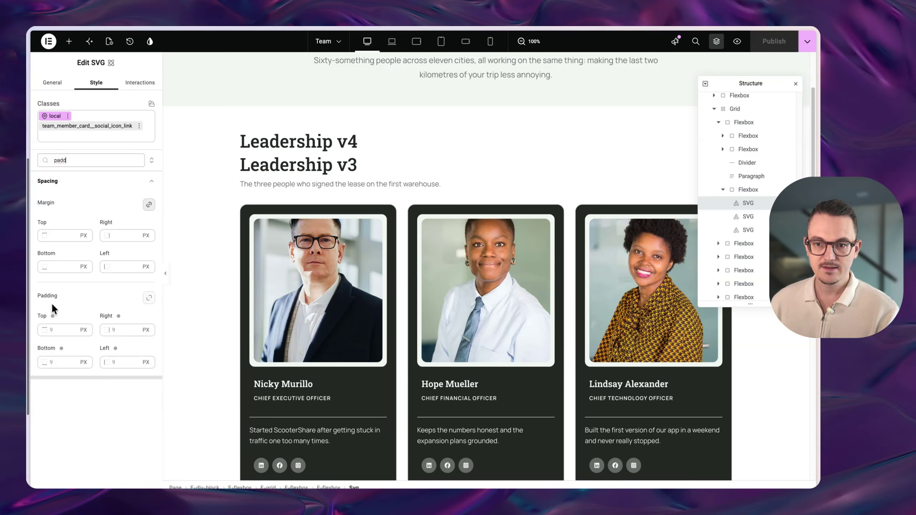
key("ctrl+a")
key("BackSpace")
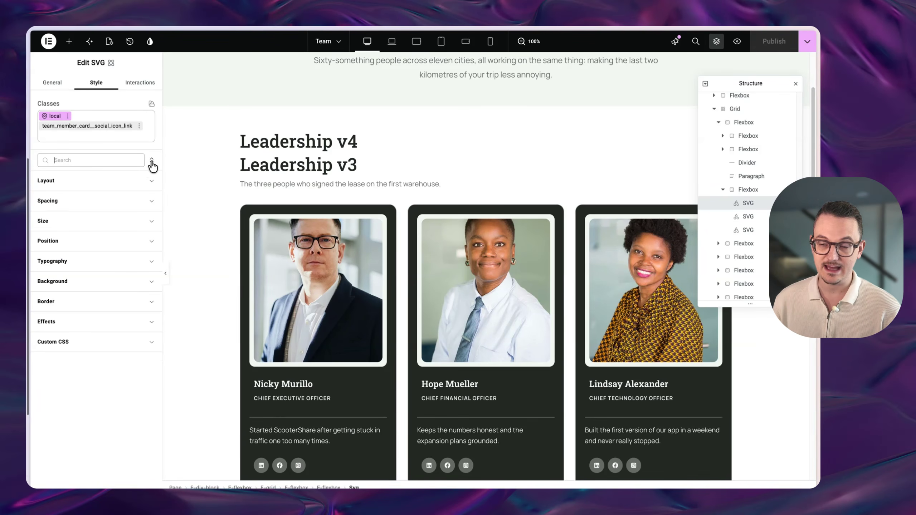
- Expand all of the icon's style sections at once, look through them, and collapse them all again
left_click(151, 162)
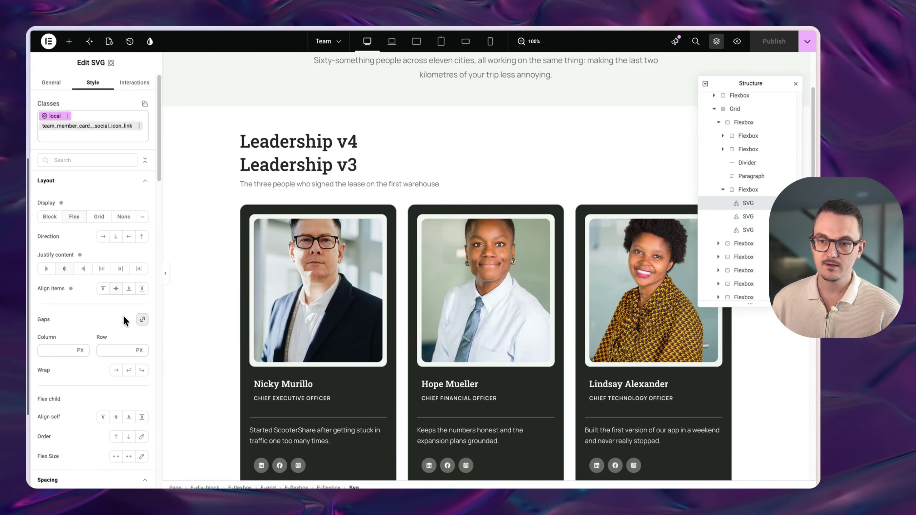
scroll(124, 320, "down", 10)
scroll(108, 324, "up", 10)
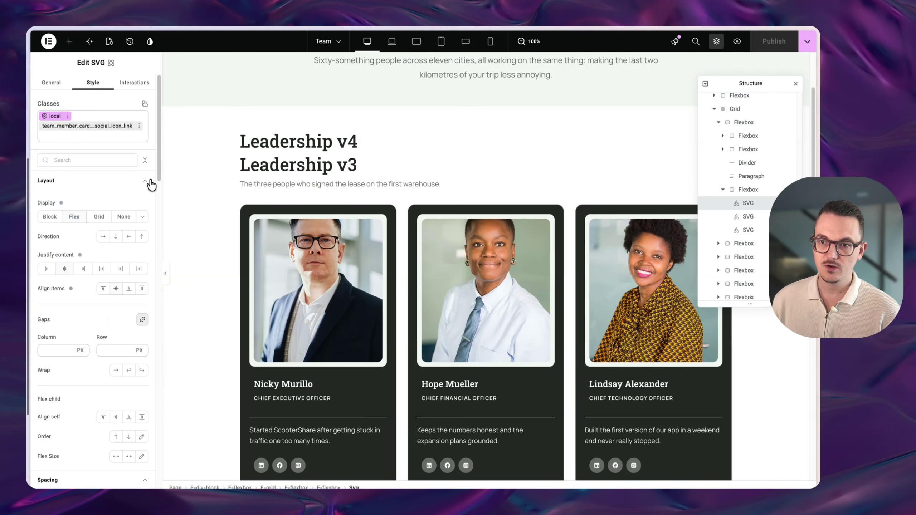
left_click(145, 160)
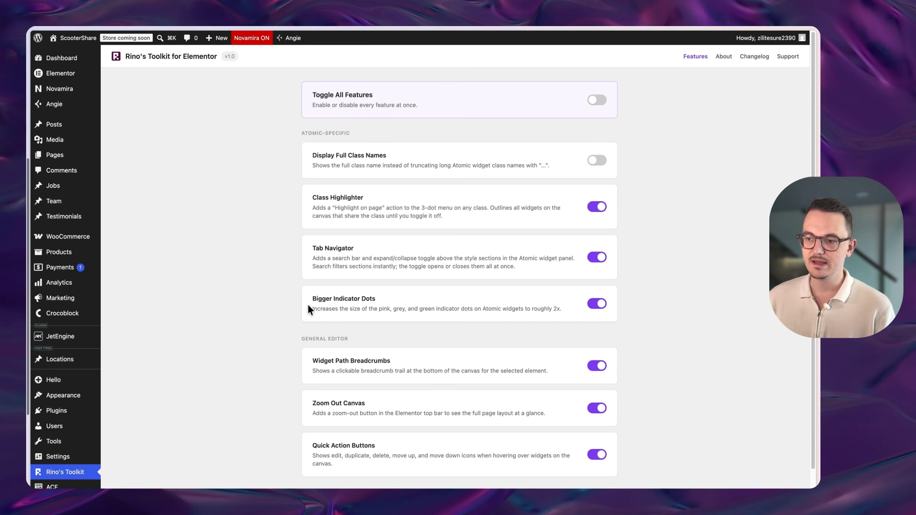
- Read the Bigger Indicator Dots description in the toolkit settings, and look into the Size section of the first card's photo frame
left_click_drag(308, 304, 529, 310)
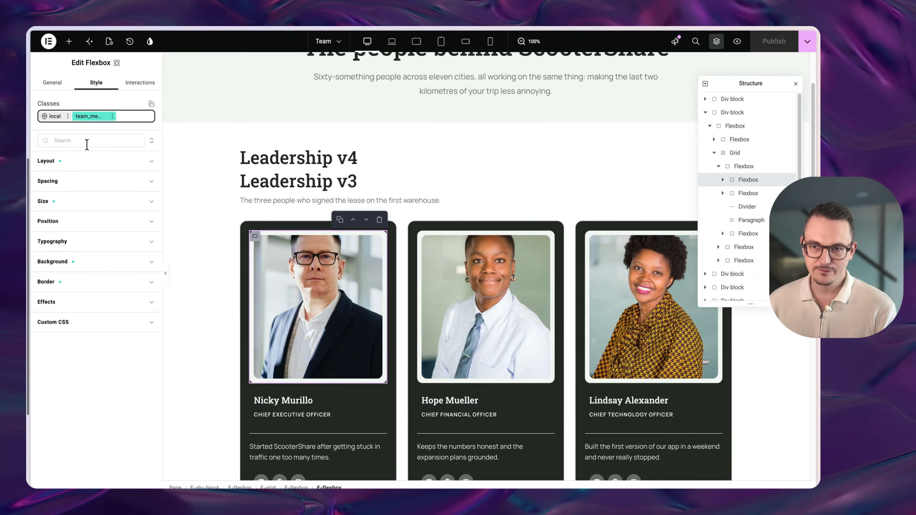
left_click(56, 208)
left_click(56, 204)
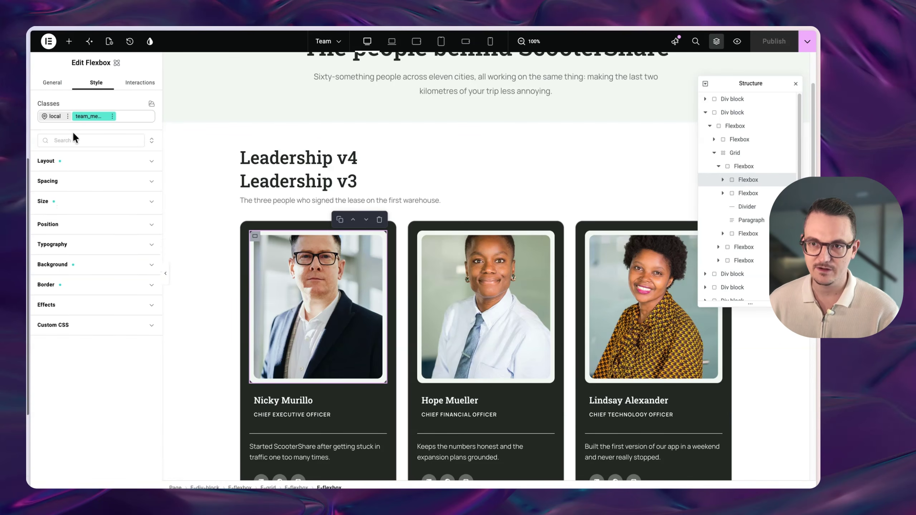
- Set the width to 100% on the local class of the first card's photo frame, and collapse its Size section
left_click(55, 116)
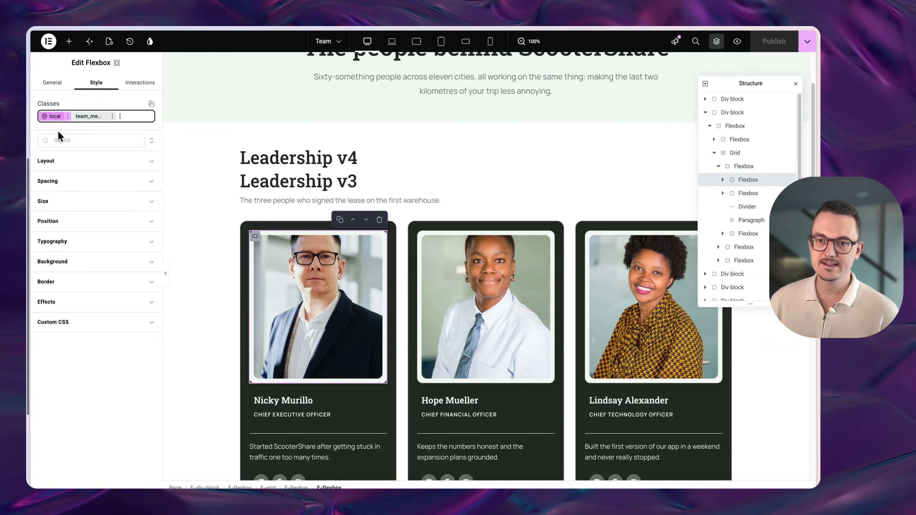
left_click(69, 207)
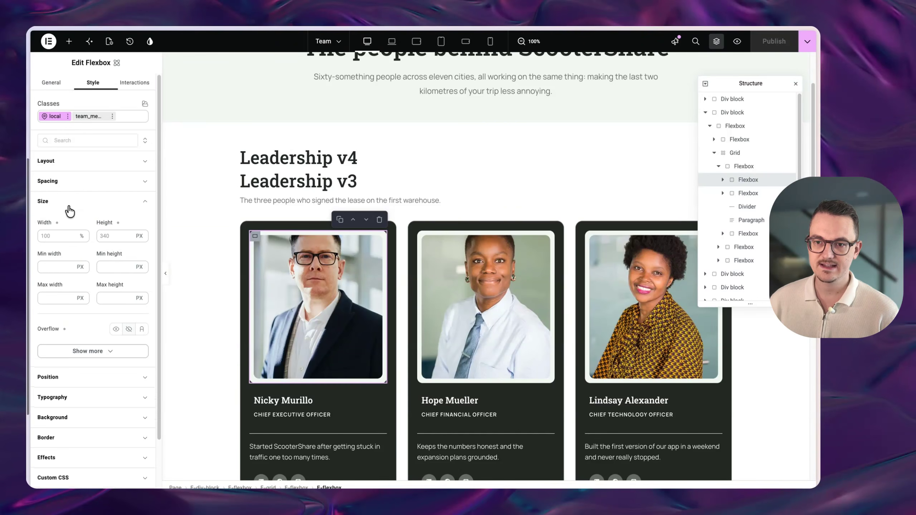
left_click(52, 235)
type("100")
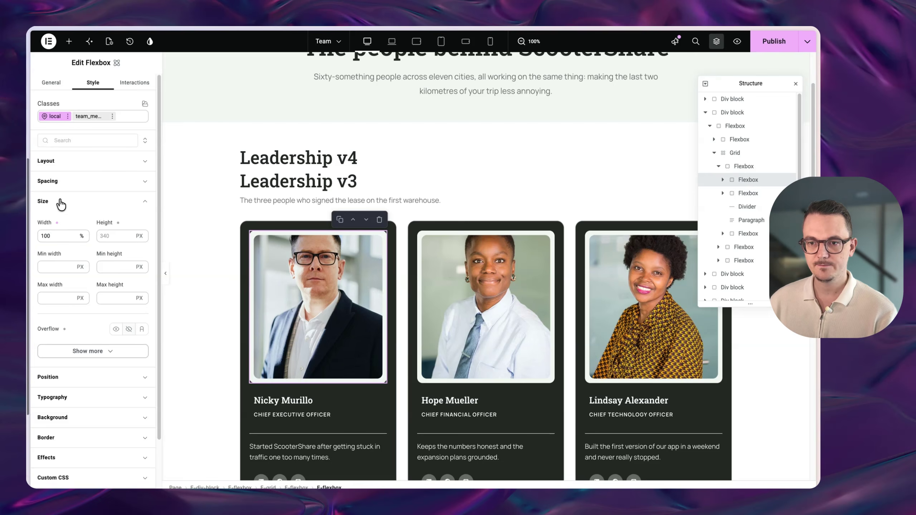
left_click(59, 204)
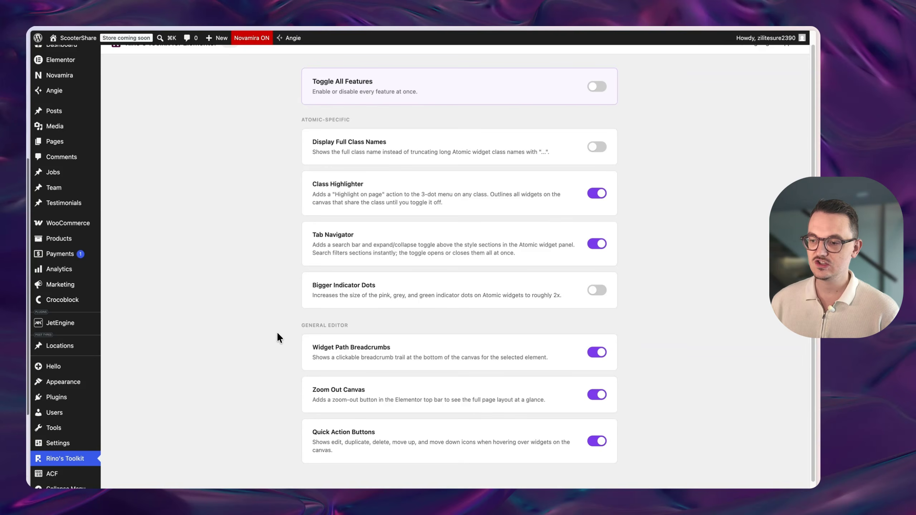
- Examine the General Editor features in the toolkit settings, particularly Widget Path Breadcrumbs
left_click_drag(276, 332, 660, 436)
left_click(657, 439)
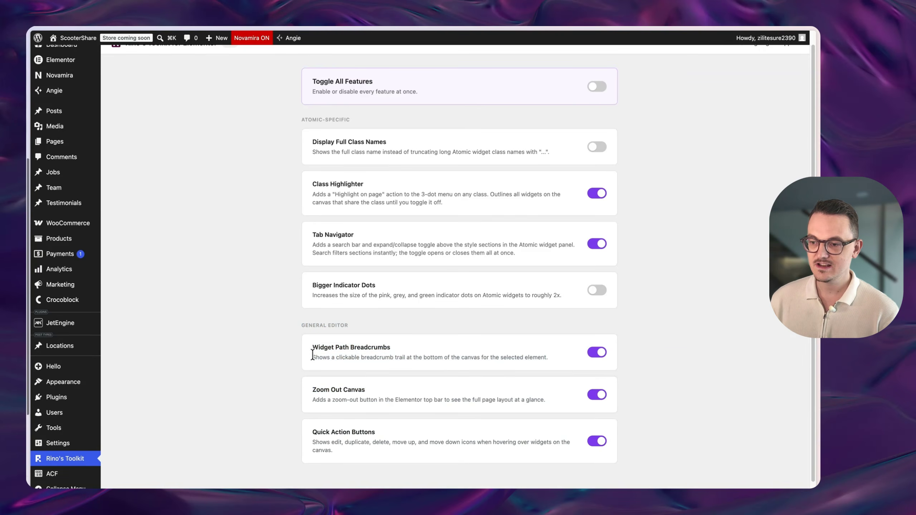
left_click_drag(317, 350, 369, 349)
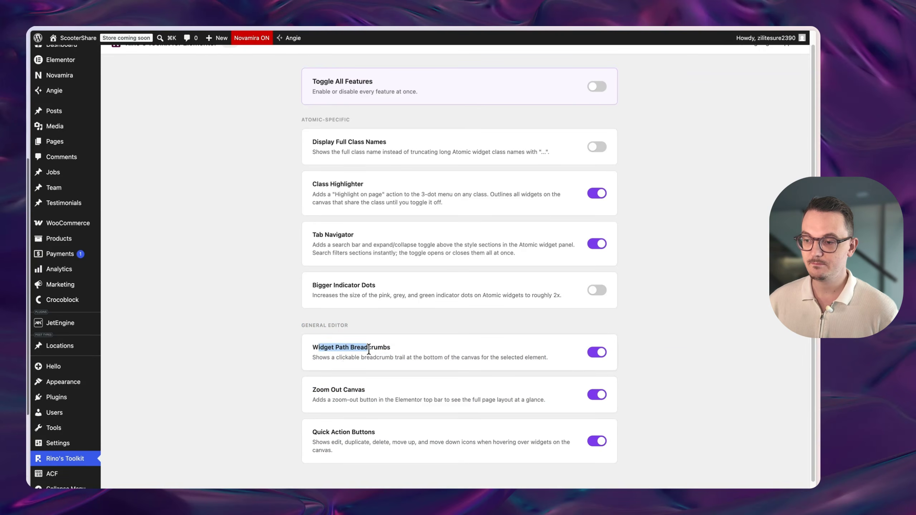
left_click(382, 348)
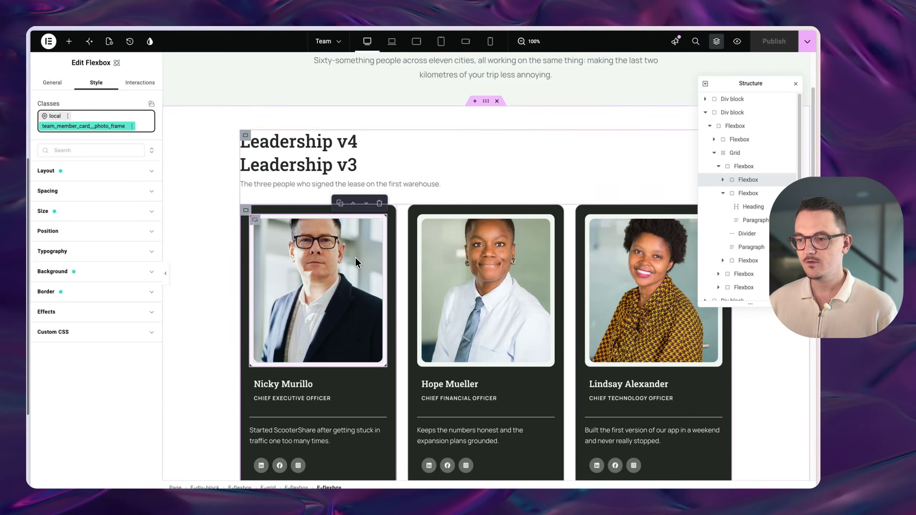
- Close the Structure panel to leave the Leadership cards uncovered on the canvas
scroll(256, 202, "down", 1)
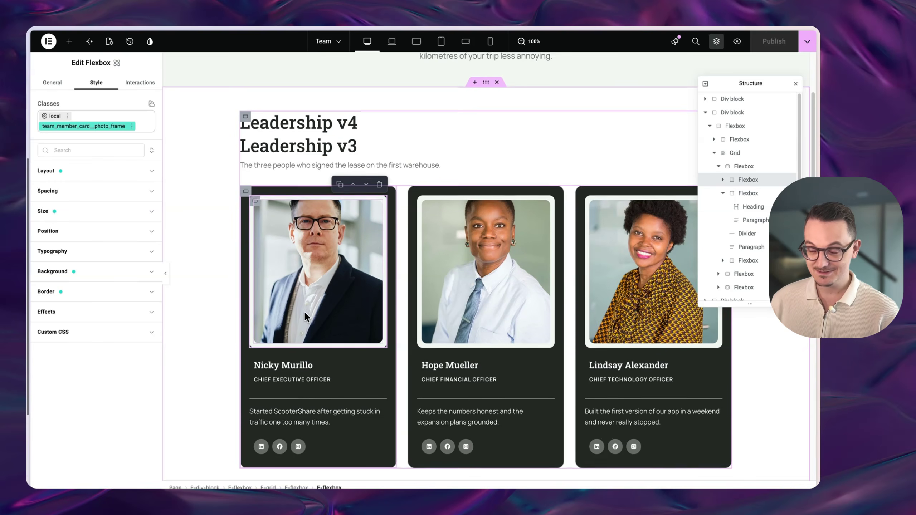
scroll(303, 277, "up", 1)
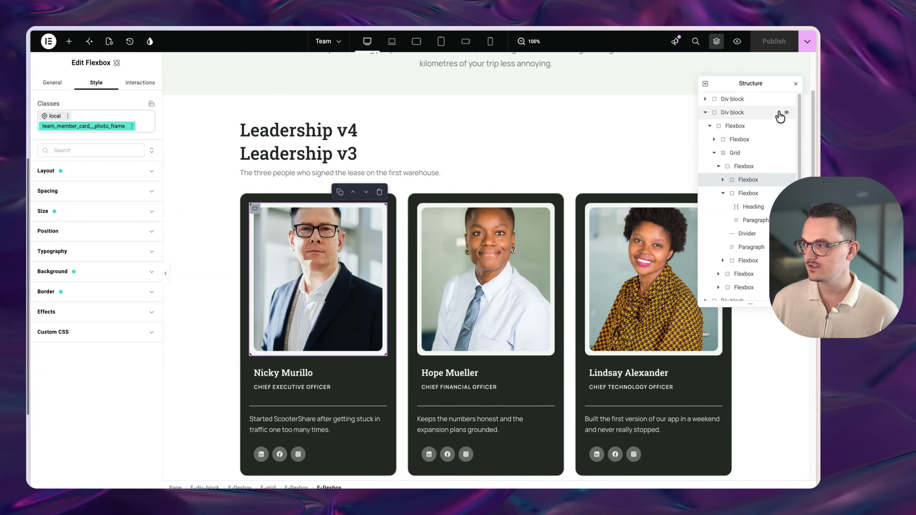
left_click(795, 85)
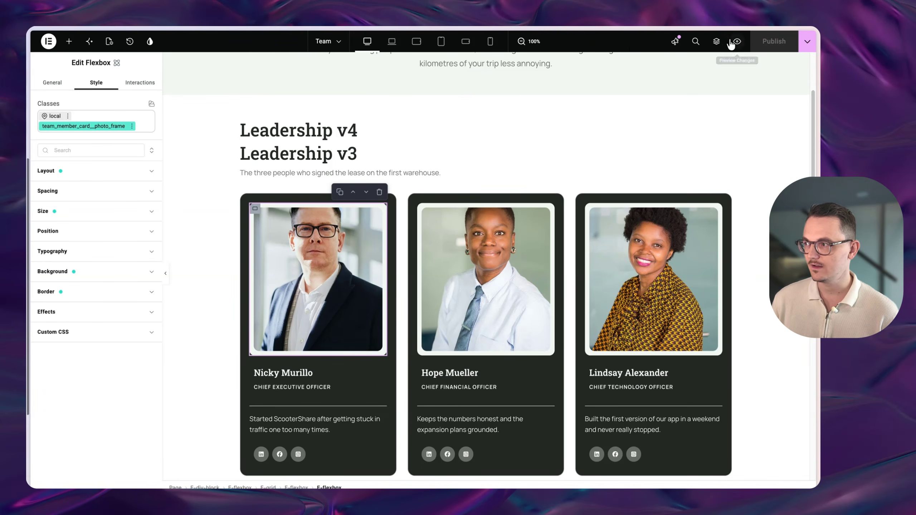
scroll(252, 342, "down", 1)
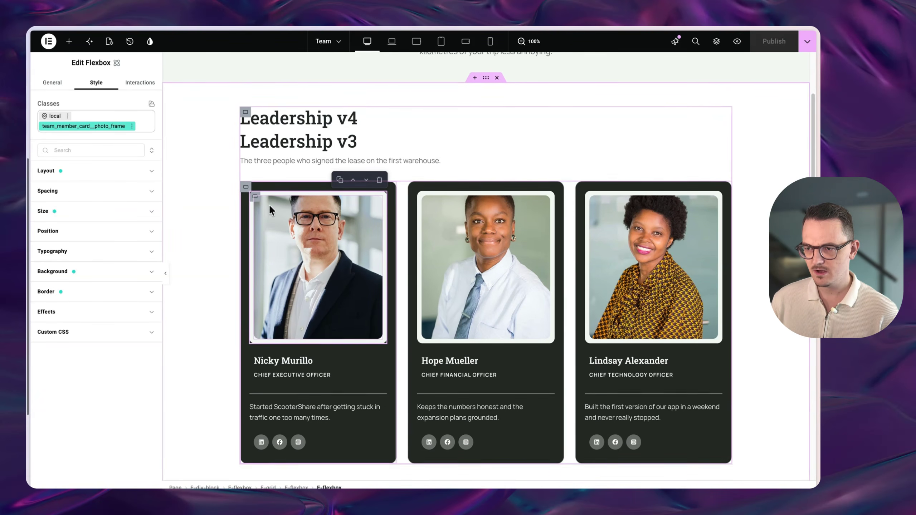
- Use the breadcrumb trail to select the first card's Flexbox, and move between its Chief Executive Officer paragraph and that paragraph's parent Flexboxes
left_click(254, 345)
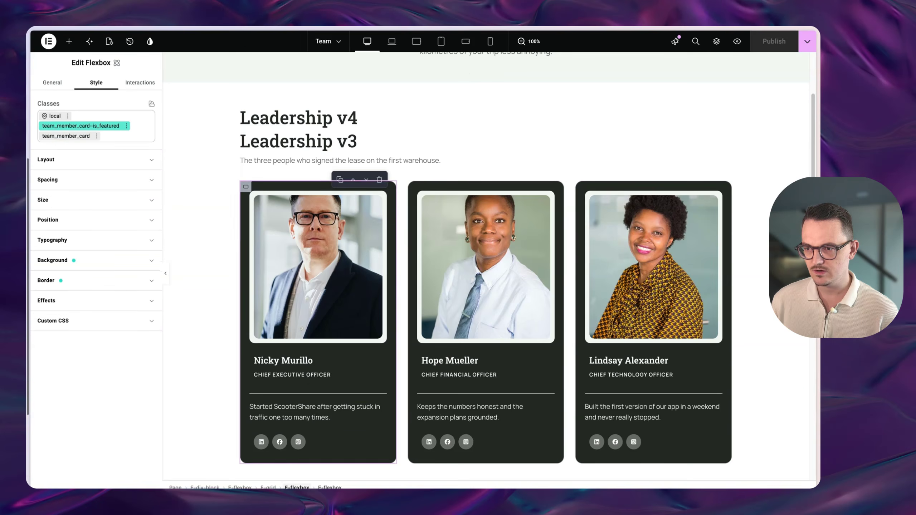
left_click(297, 375)
left_click(324, 486)
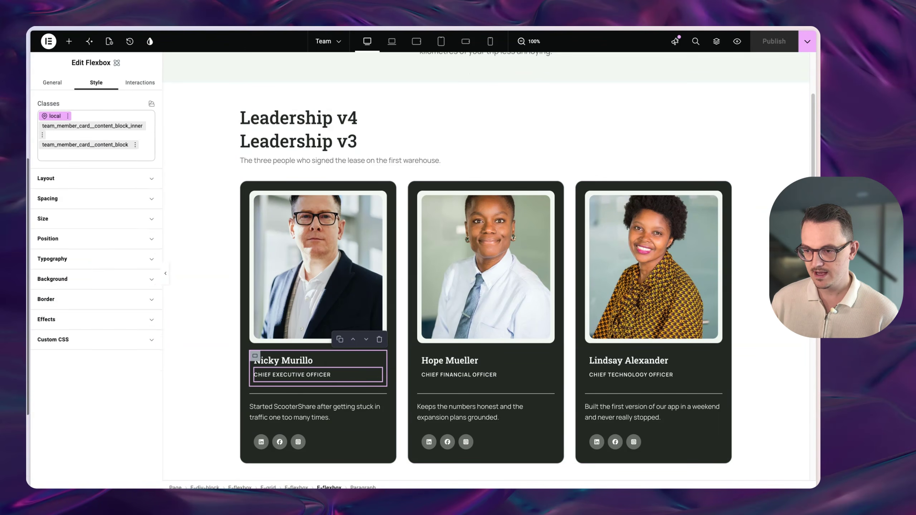
left_click(296, 487)
left_click(363, 487)
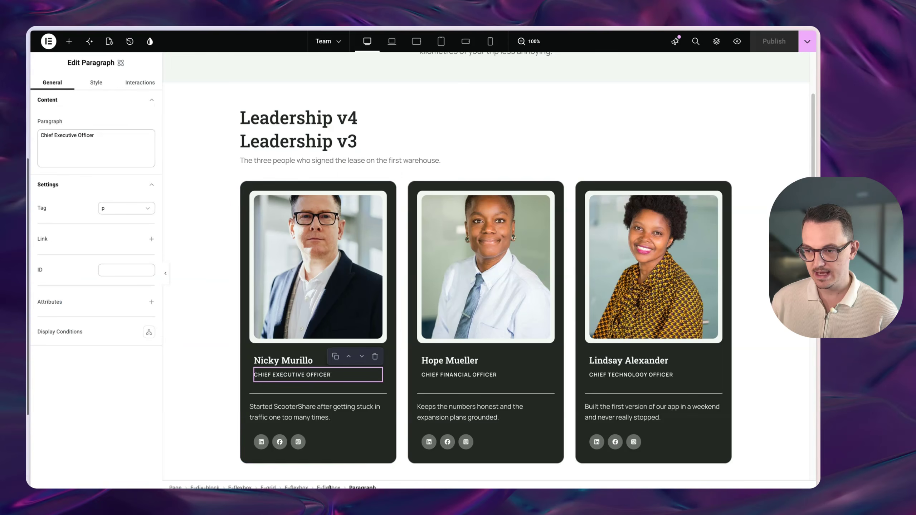
- Select the second Leadership card's name heading, job title and description paragraph in turn to view their breadcrumb paths
left_click(450, 361)
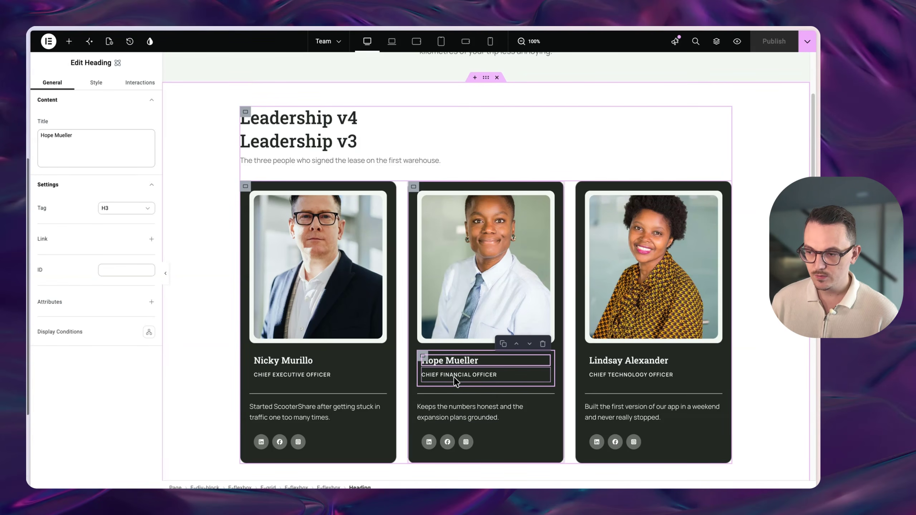
left_click(455, 376)
left_click(458, 416)
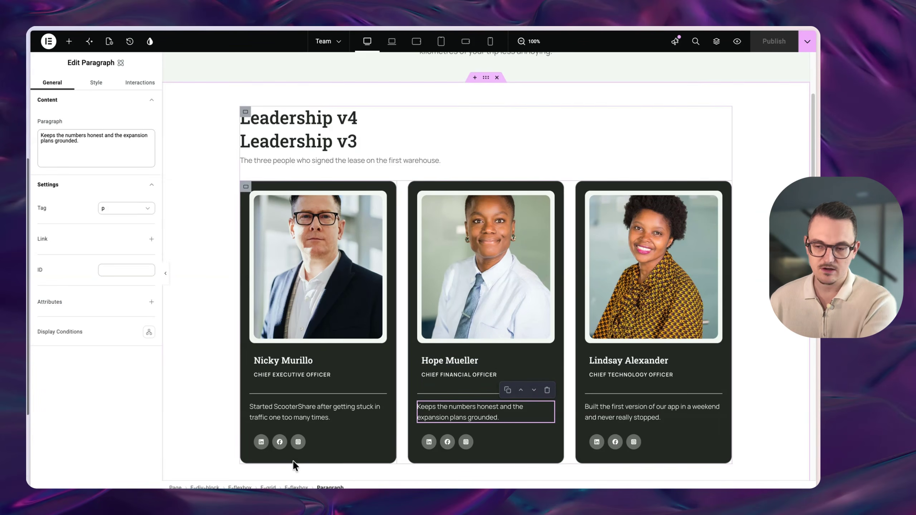
- Select the first card's Instagram icon and walk its breadcrumb trail through the outer Flexbox, the card Flexbox and the team Grid
left_click(298, 442)
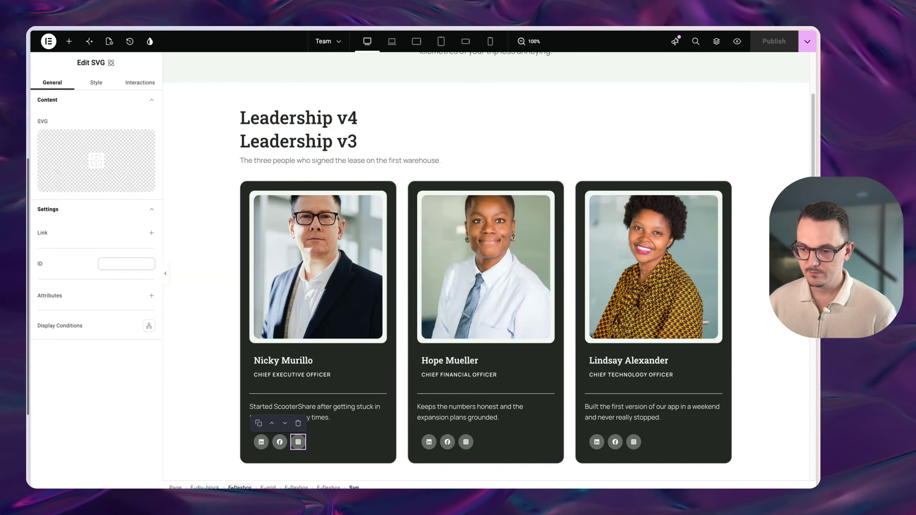
left_click(240, 487)
left_click(205, 488)
left_click(240, 487)
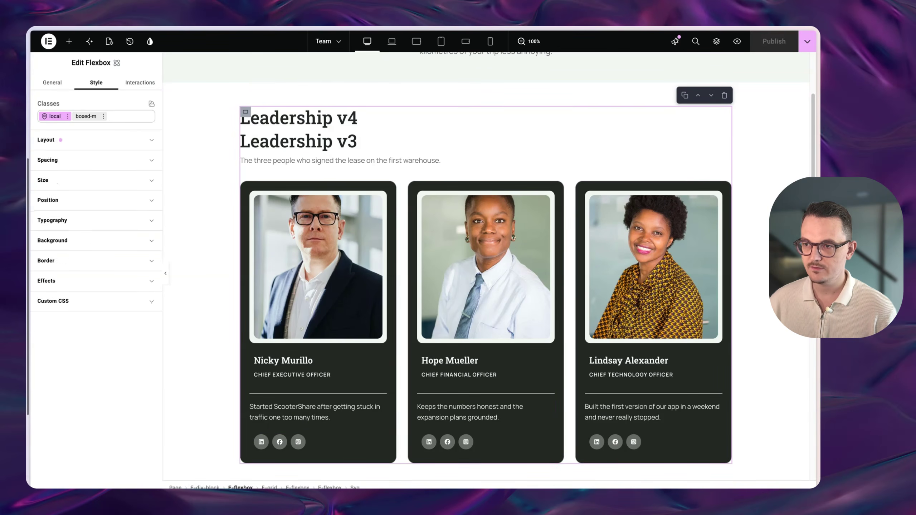
left_click(268, 487)
left_click(297, 487)
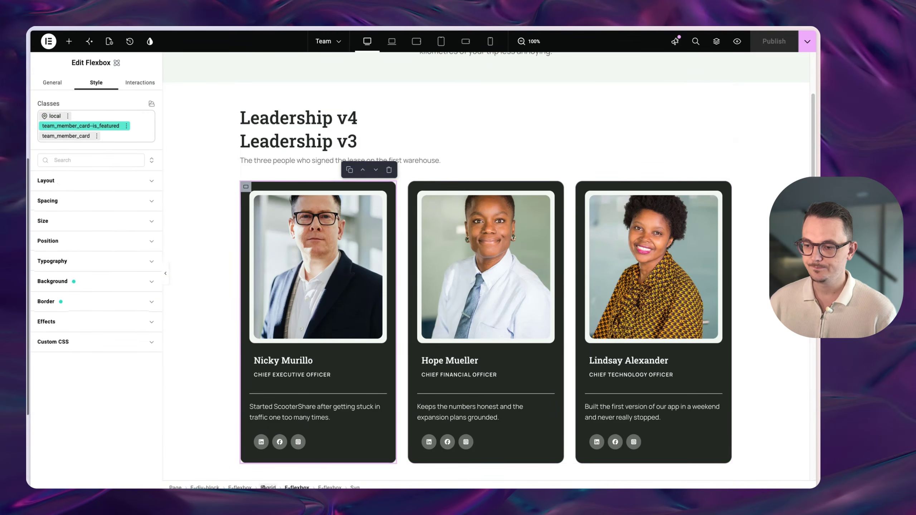
left_click(268, 487)
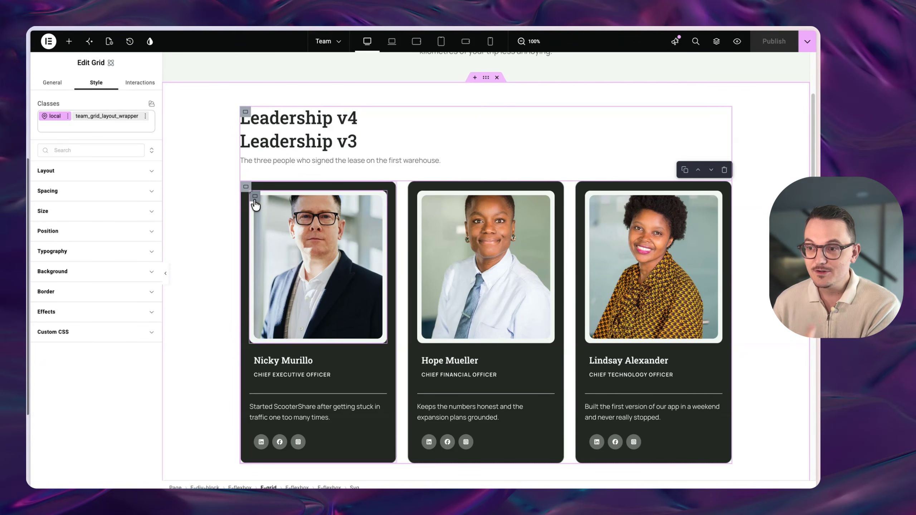
- Show the first card's photo frame Flexbox in the Structure panel and close the panel again
right_click(255, 201)
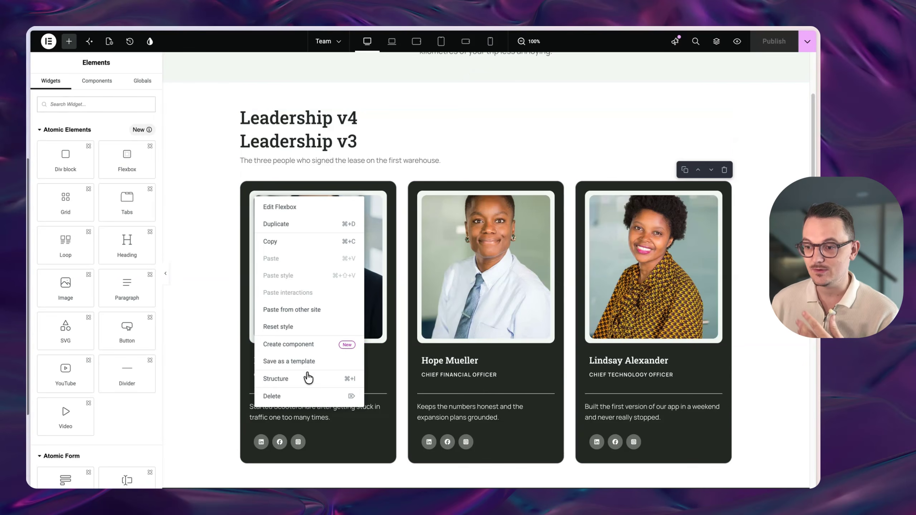
key("super+i")
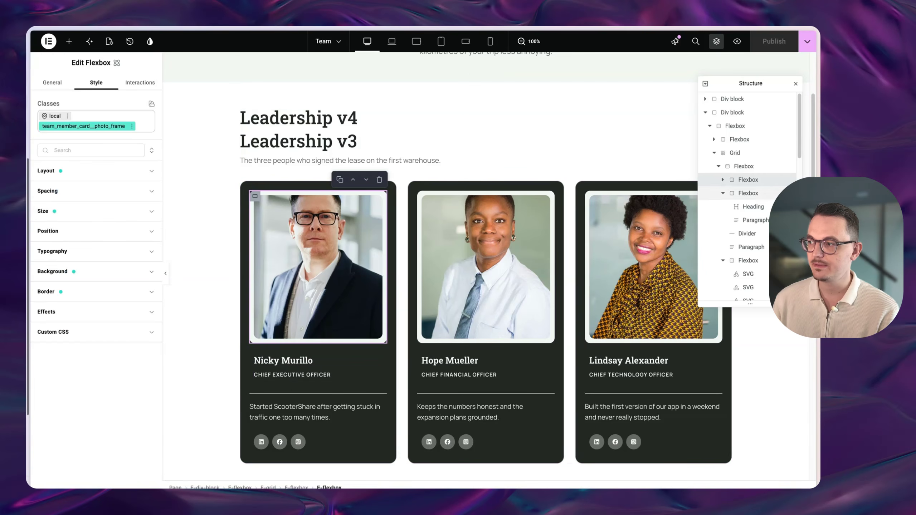
left_click(795, 84)
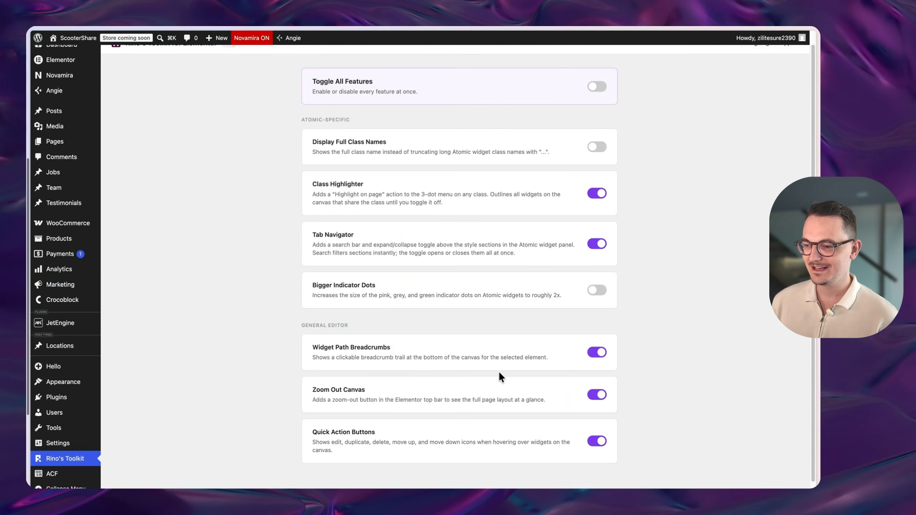
scroll(500, 375, "down", 1)
scroll(469, 386, "up", 2)
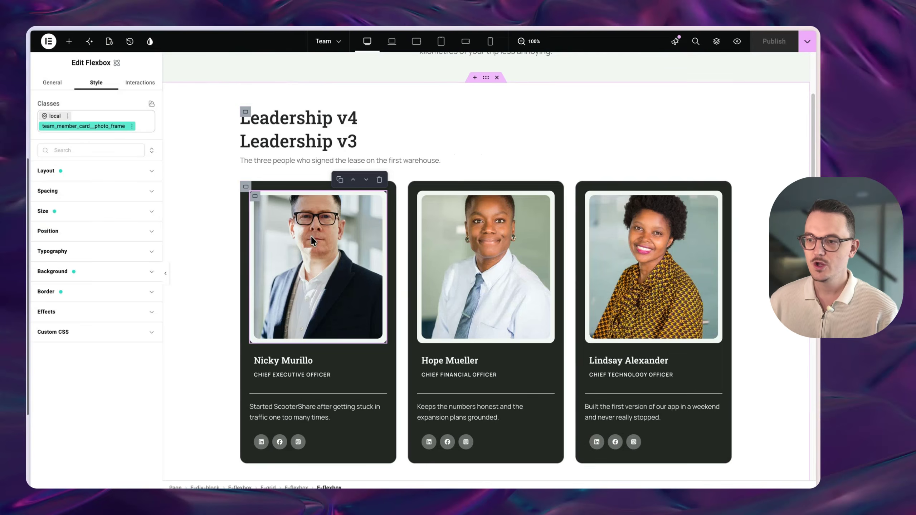
scroll(518, 277, "up", 2)
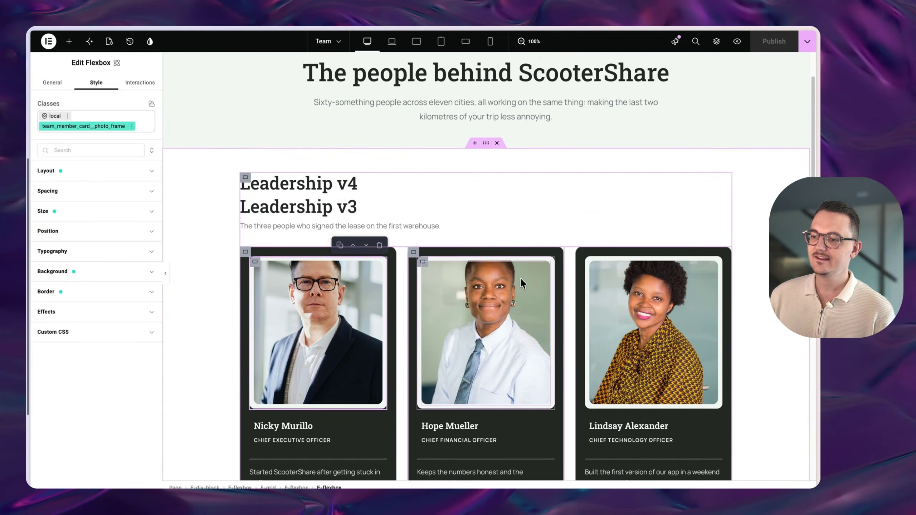
scroll(518, 277, "down", 4)
scroll(518, 277, "down", 3)
scroll(575, 409, "up", 4)
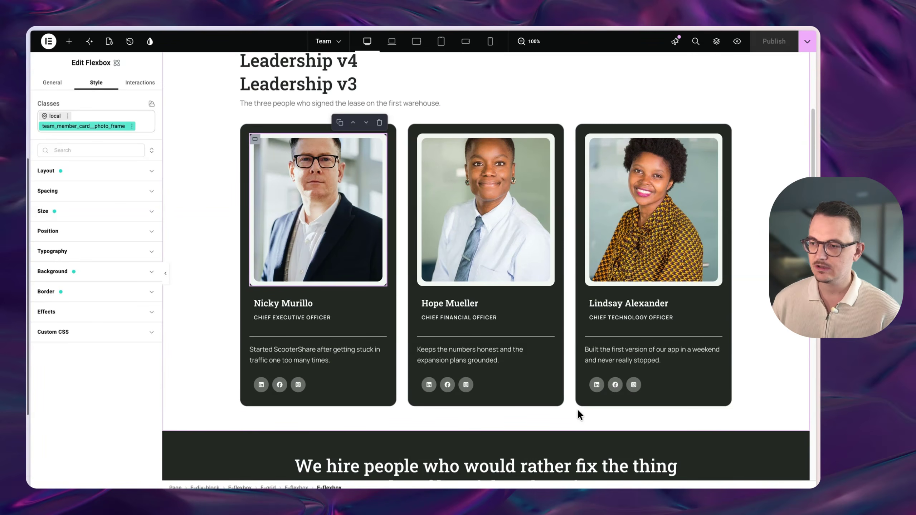
scroll(577, 409, "up", 3)
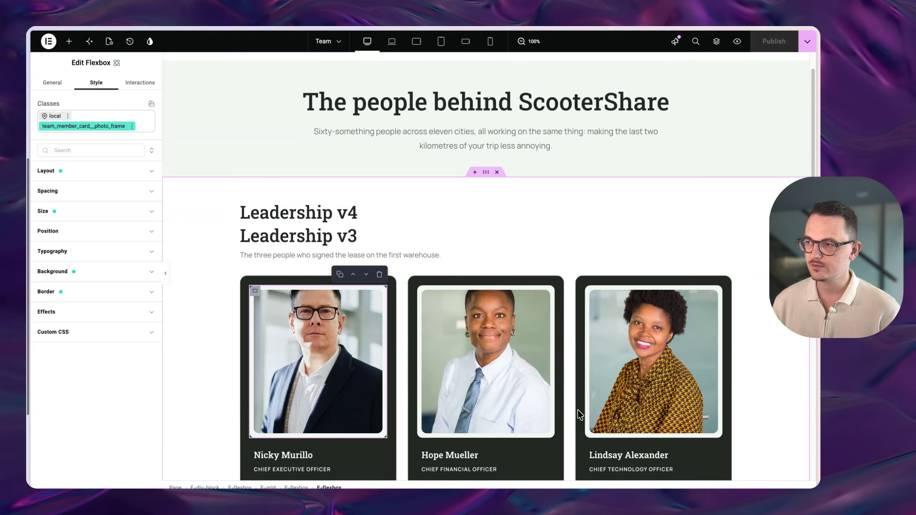
- Zoom the canvas out in stages to 75%, 50% and 25% and examine the full team page layout
left_click(533, 42)
scroll(571, 260, "down", 5)
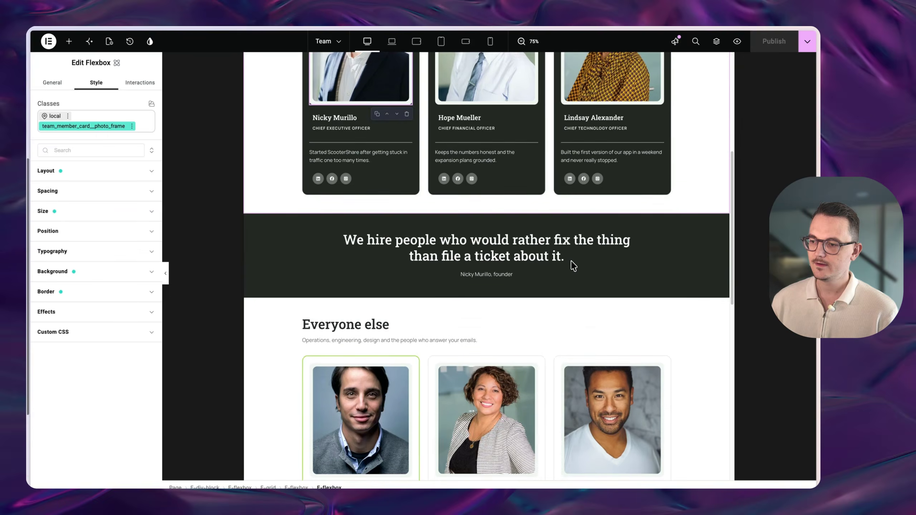
scroll(570, 258, "up", 2)
left_click(526, 41)
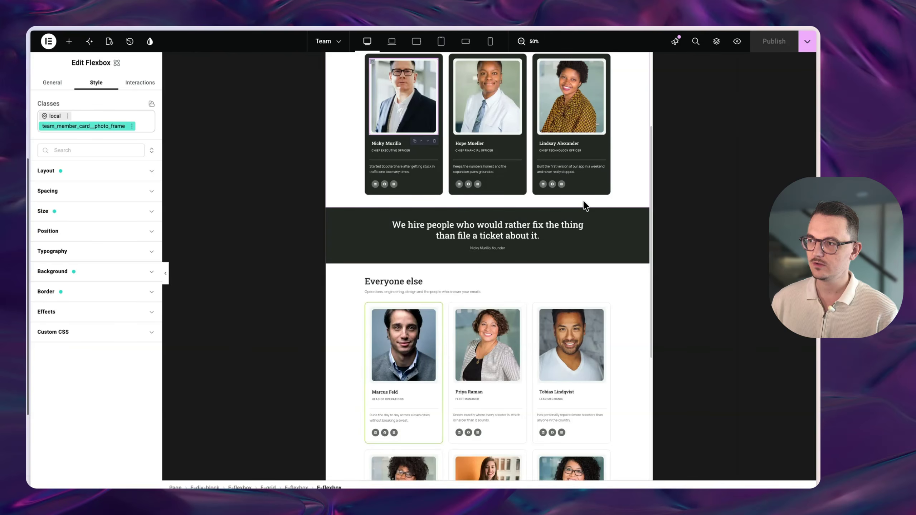
scroll(577, 181, "up", 2)
left_click(532, 41)
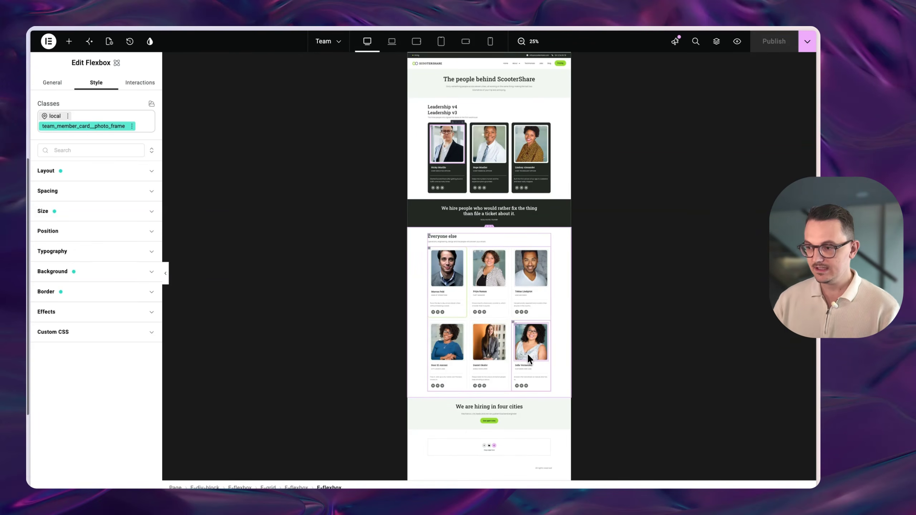
- At 25% zoom, select the second Leadership card's description paragraph, name heading and Chief Financial Officer paragraph in turn
left_click(483, 179)
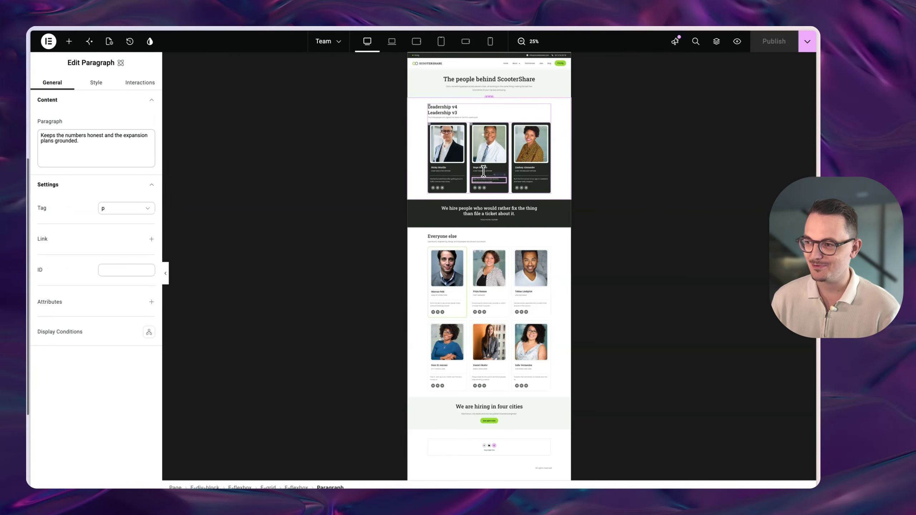
left_click(482, 167)
left_click(483, 171)
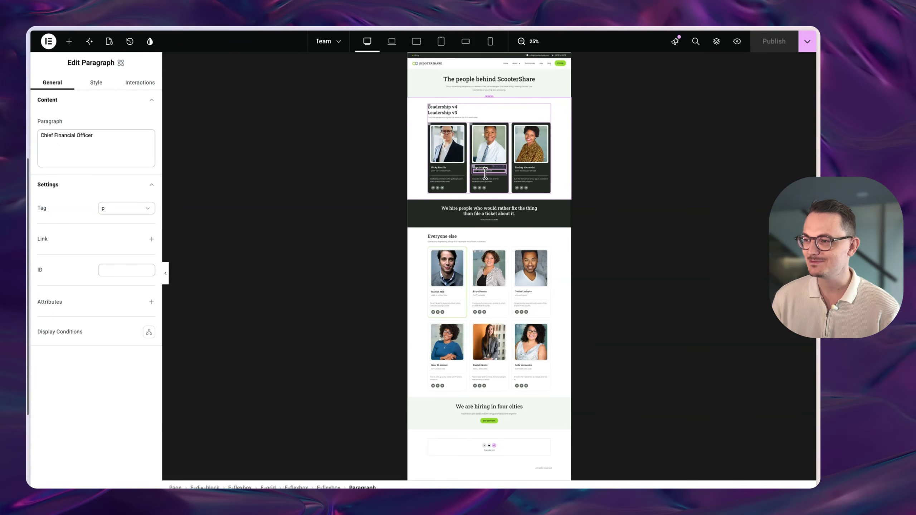
- Cycle the canvas zoom through all its levels, ending at 100%
left_click(533, 41)
left_click(534, 42)
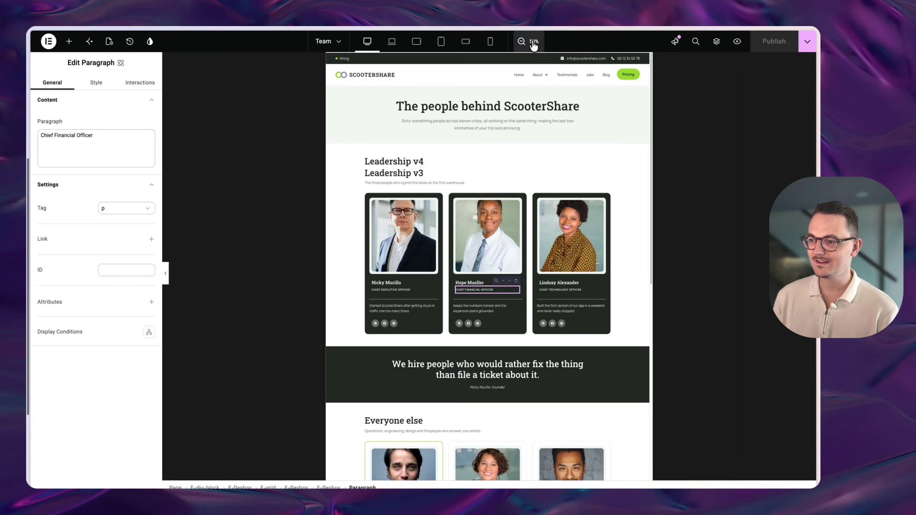
left_click(534, 42)
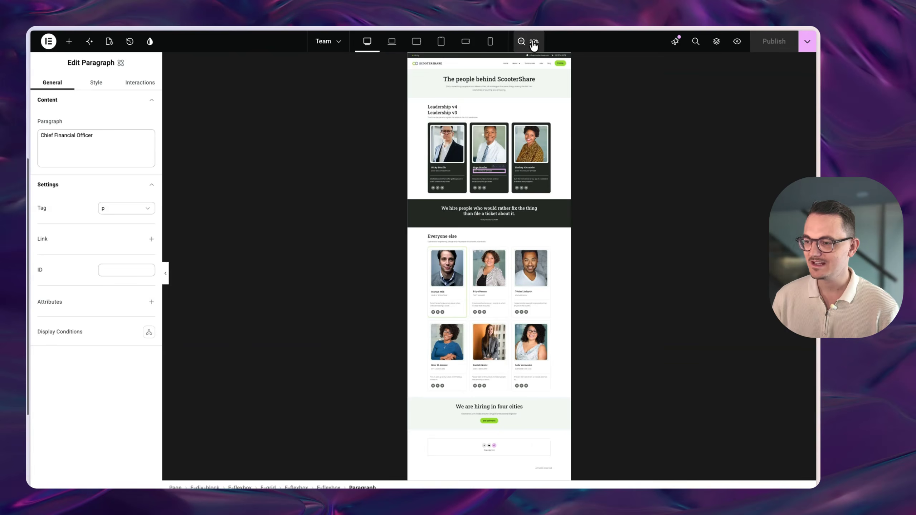
left_click(534, 41)
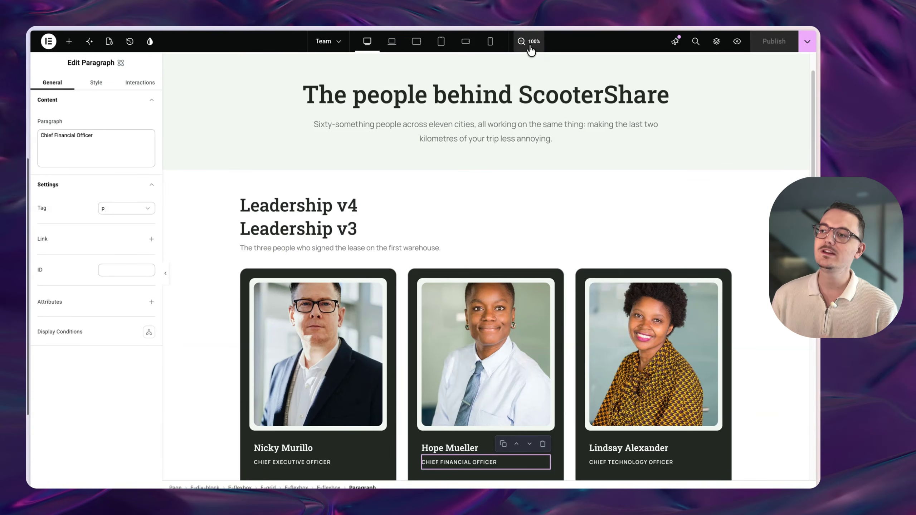
- Set the height of the Div block around "The people behind ScooterShare" to 50 VH
scroll(488, 189, "up", 1)
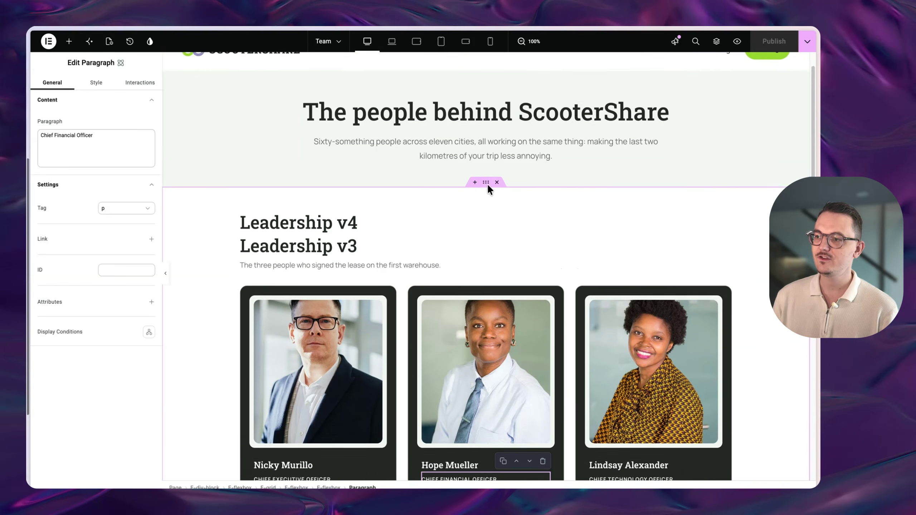
scroll(488, 189, "up", 2)
left_click(485, 128)
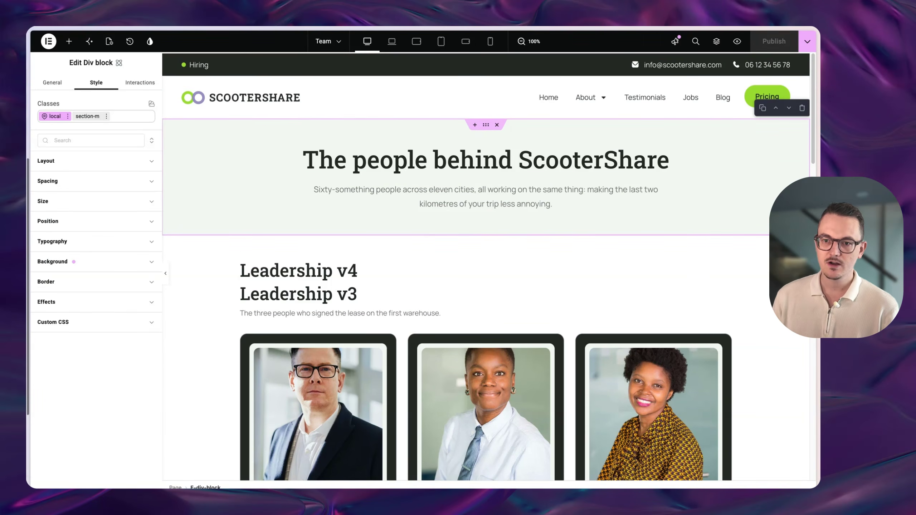
left_click(64, 206)
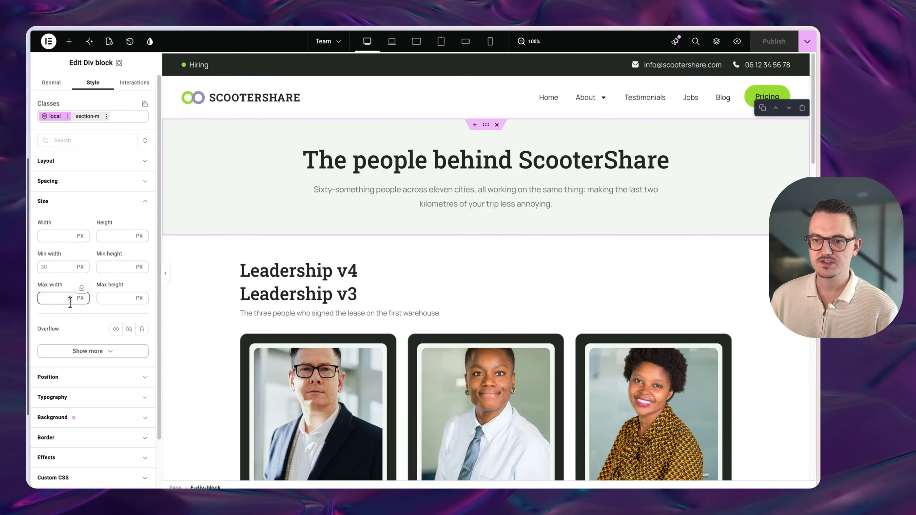
left_click(110, 235)
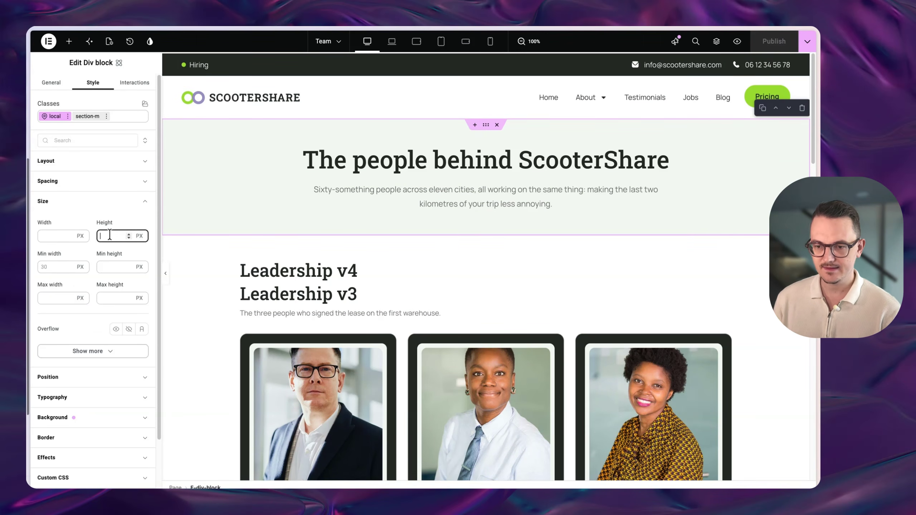
type("50vh")
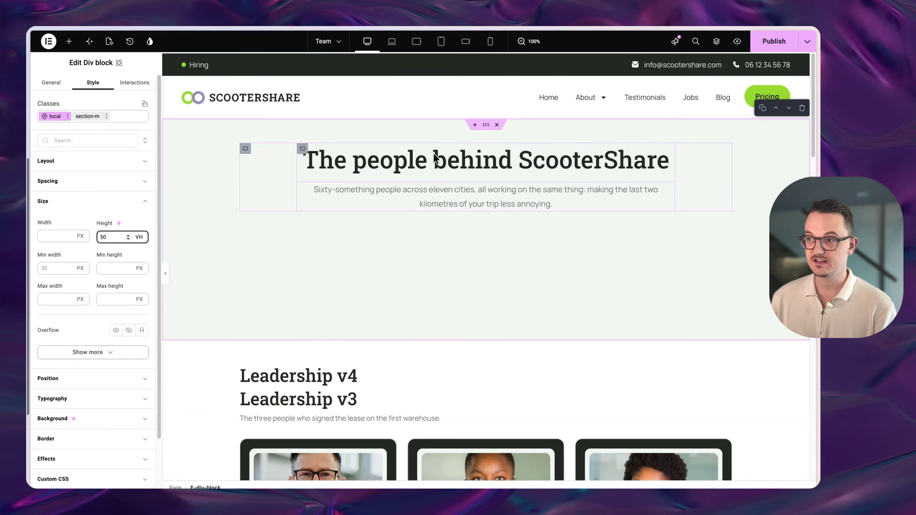
- Zoom the canvas out to 25% to see how the 50 VH section scales, and return to 100%
left_click(529, 46)
left_click(529, 46)
left_click(532, 47)
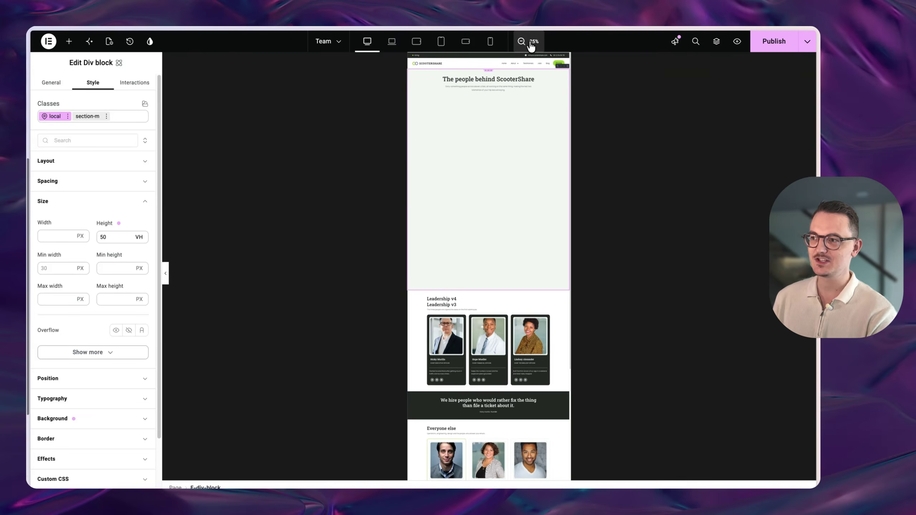
left_click(531, 41)
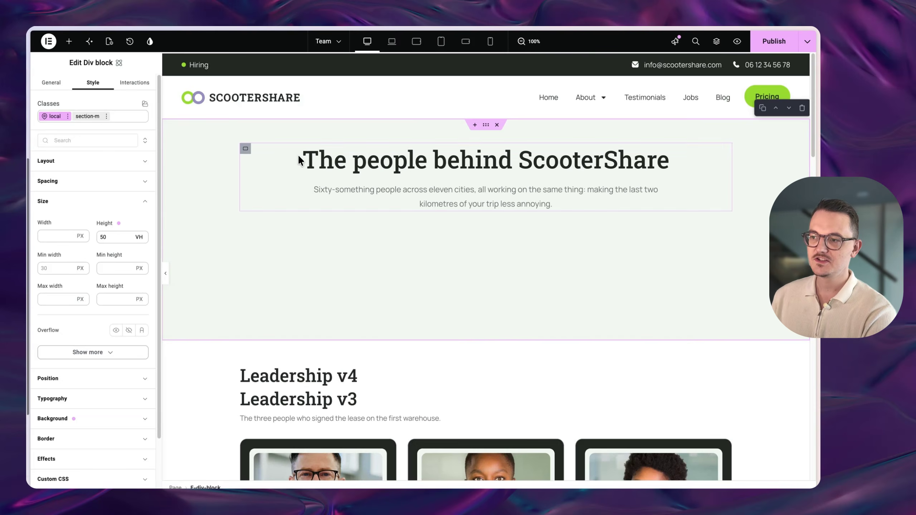
- Clear the height value of the "The people behind ScooterShare" Div block
double_click(110, 238)
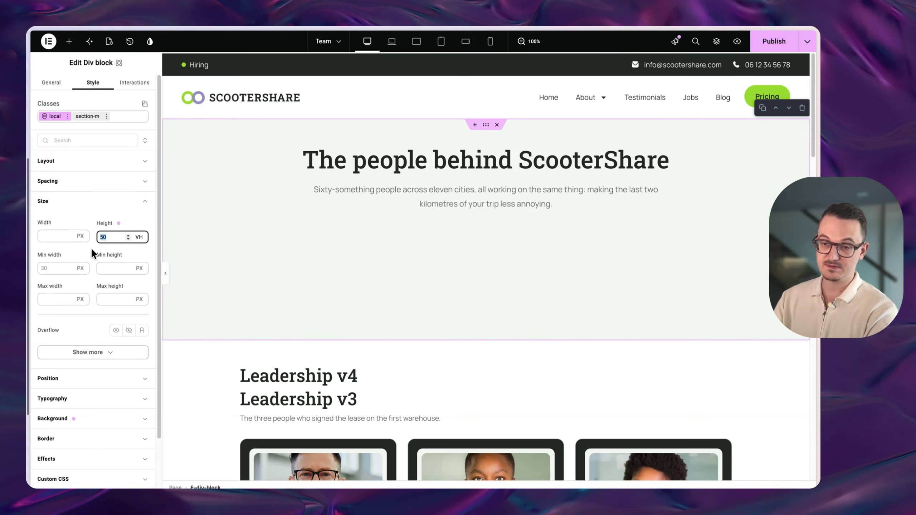
key("BackSpace")
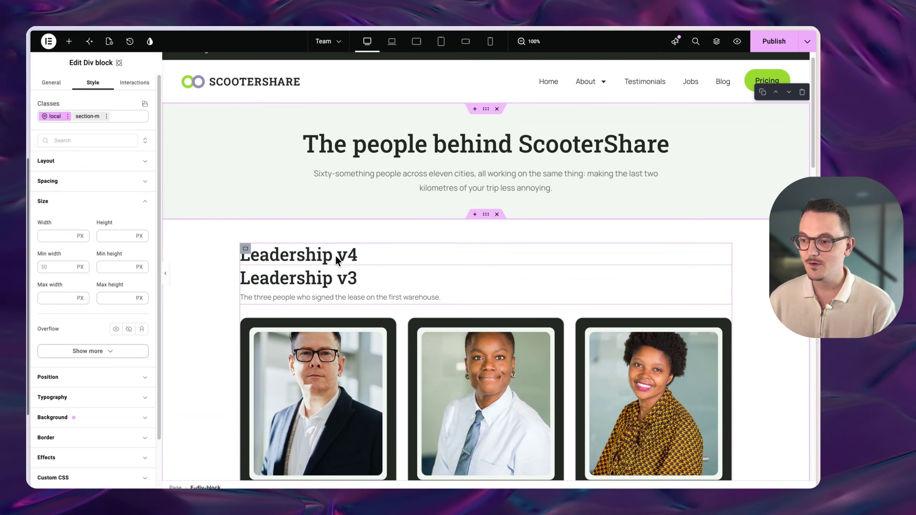
- Move the Leadership v4 heading down two places, below the paragraph about the first warehouse
scroll(335, 255, "down", 1)
left_click(348, 268)
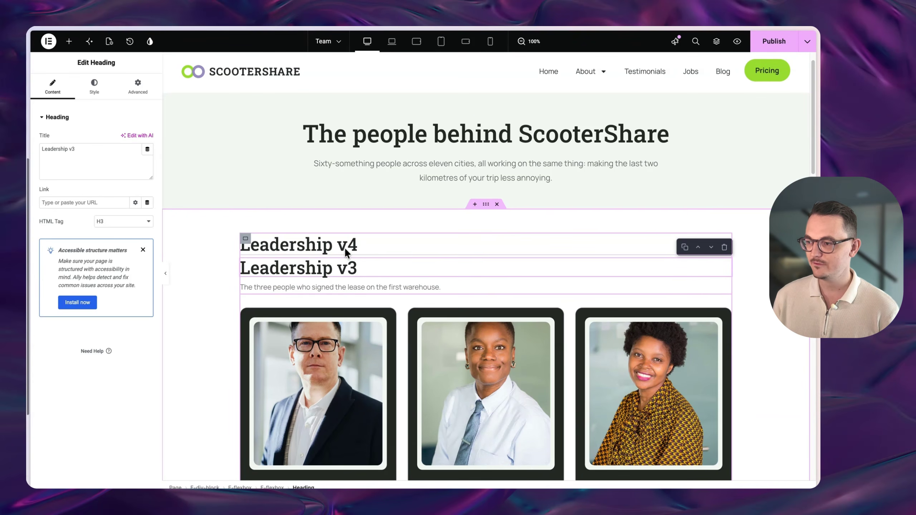
left_click(541, 245)
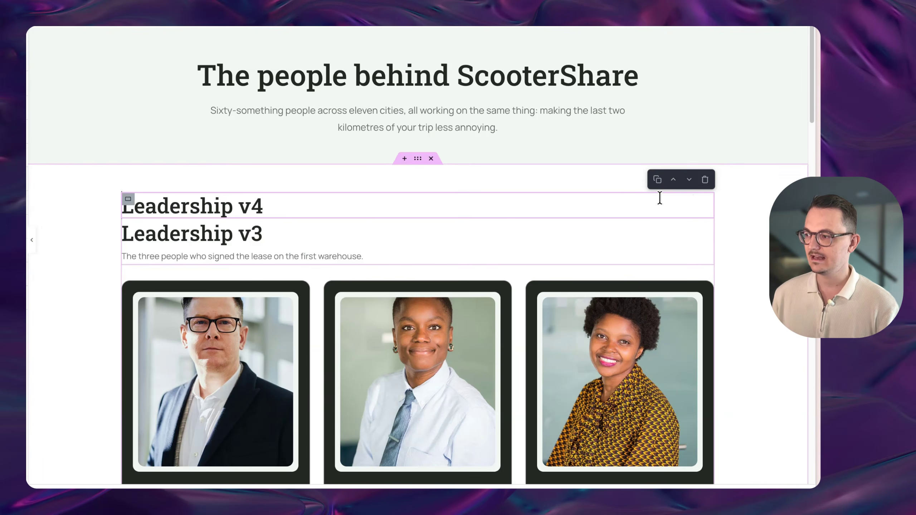
left_click(690, 180)
left_click(688, 205)
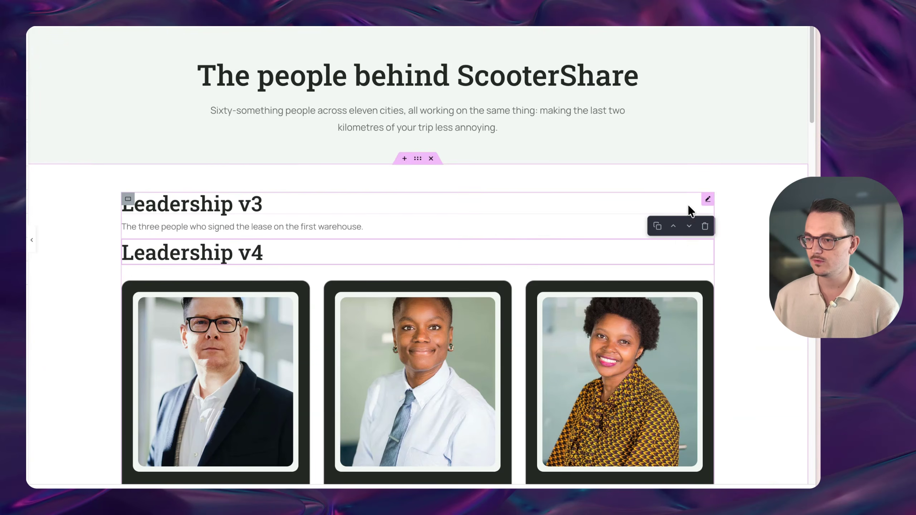
- Duplicate the Leadership v4 heading with the quick actions and delete the copy
left_click(657, 225)
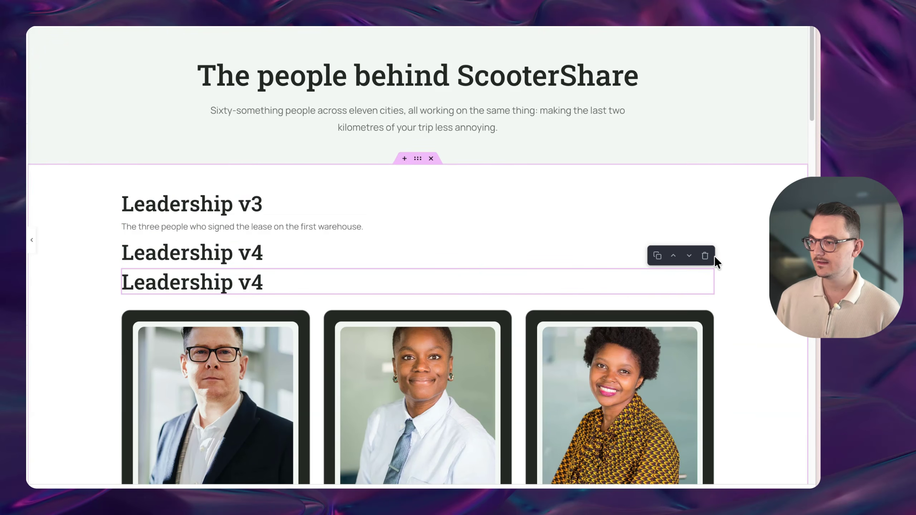
left_click(705, 256)
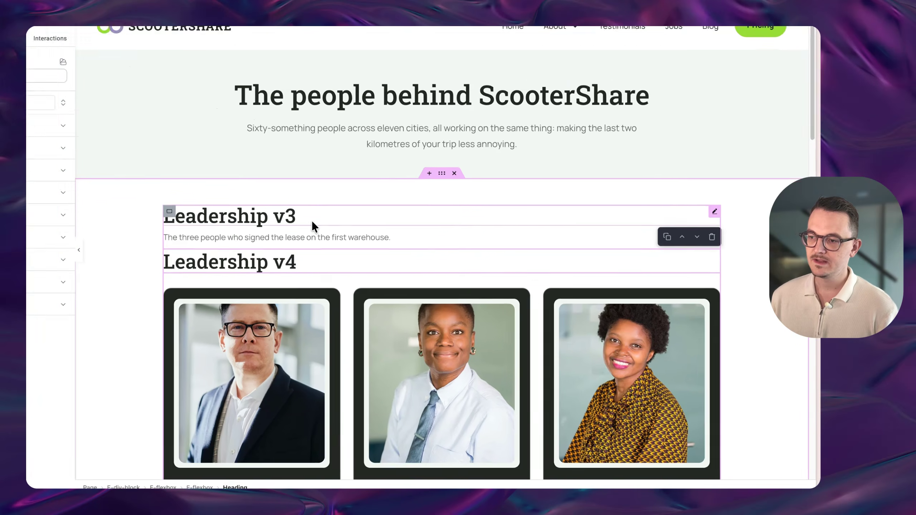
- Move the Leadership v4 heading back up two places, above the Leadership v3 heading
left_click(279, 210)
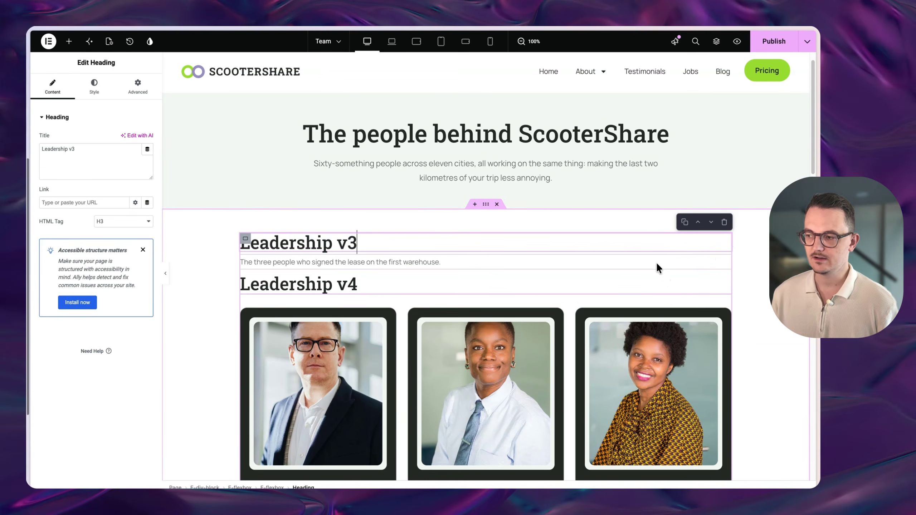
left_click(378, 285)
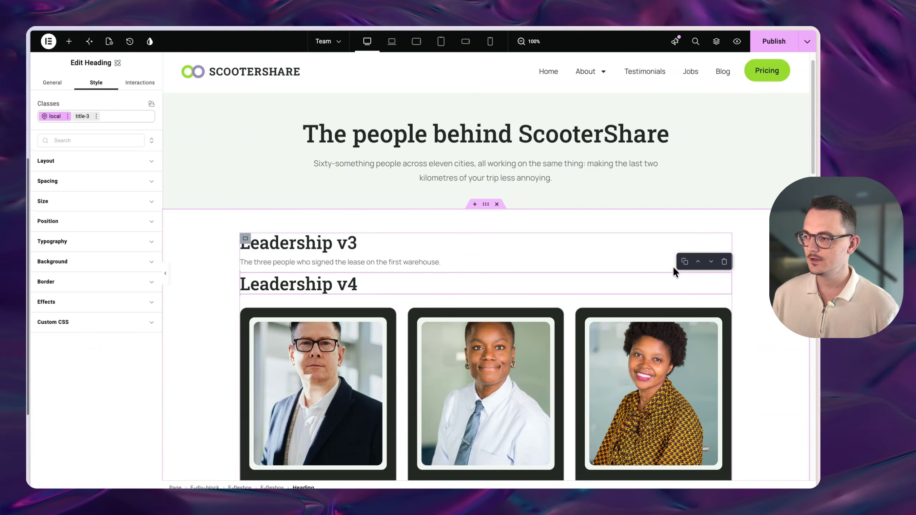
left_click(698, 261)
left_click(698, 242)
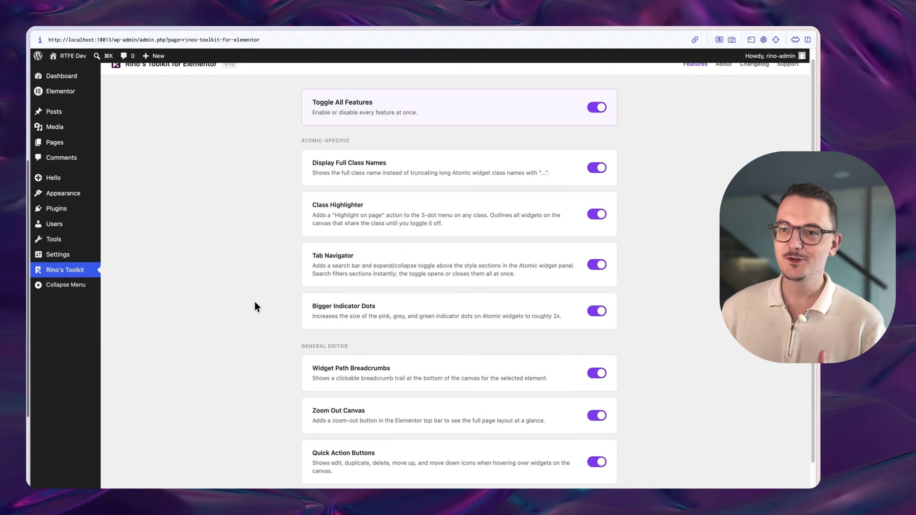
- Switch to the plugin's Figma design file and examine the logo concepts and the two EL Swiss Knife header mockups
scroll(254, 301, "up", 1)
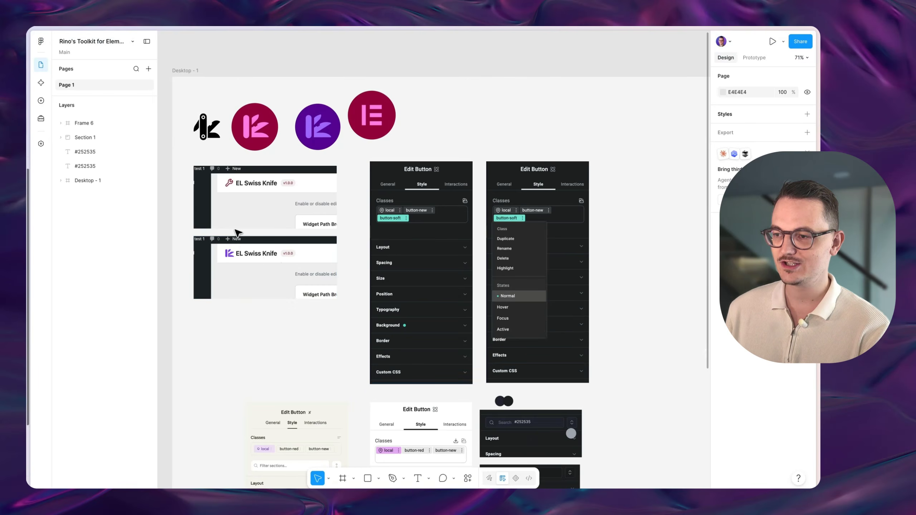
scroll(231, 253, "up", 3)
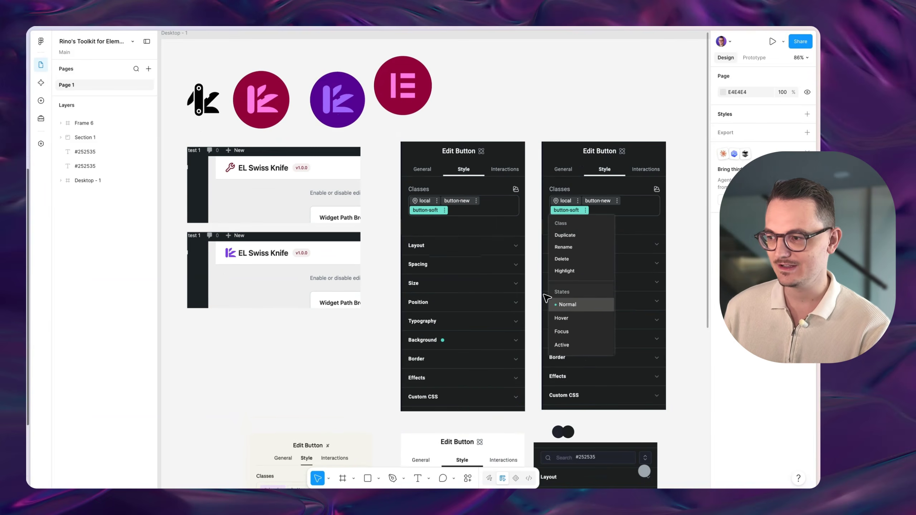
scroll(164, 267, "up", 2)
scroll(172, 239, "up", 10)
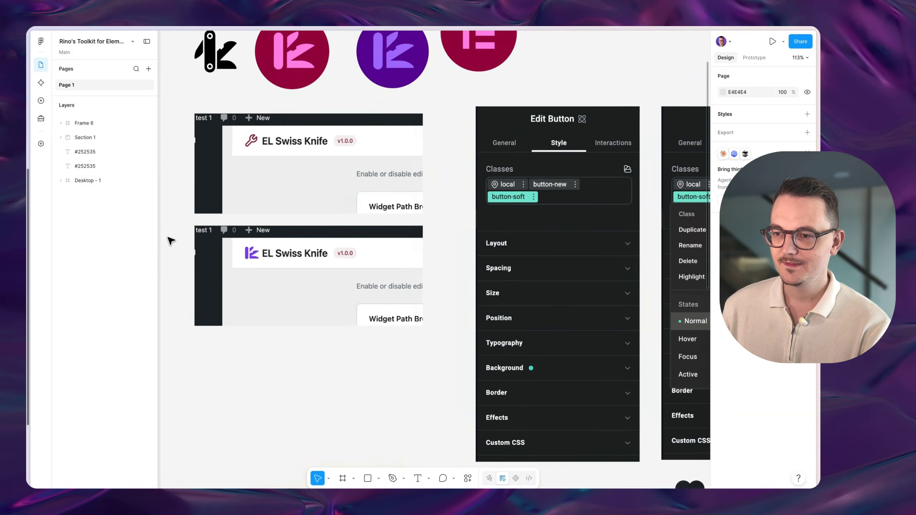
scroll(291, 284, "down", 3)
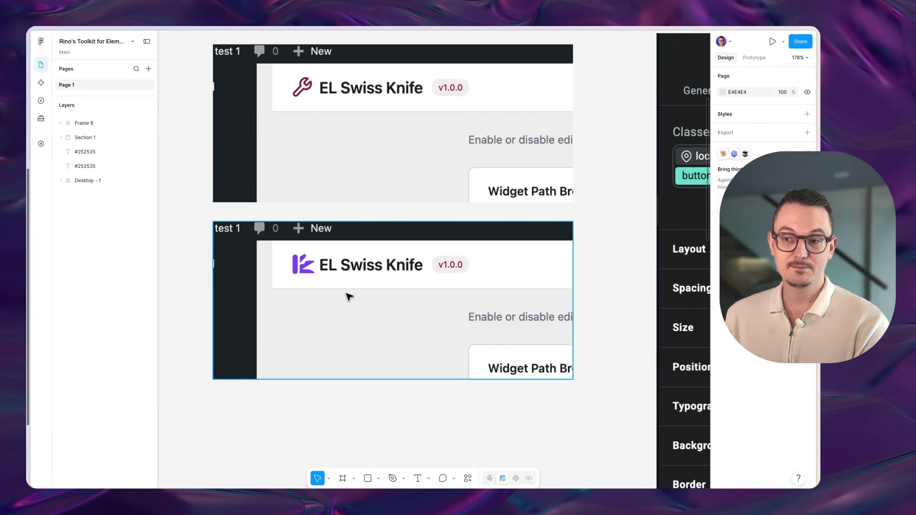
scroll(367, 254, "up", 3)
left_click(309, 136)
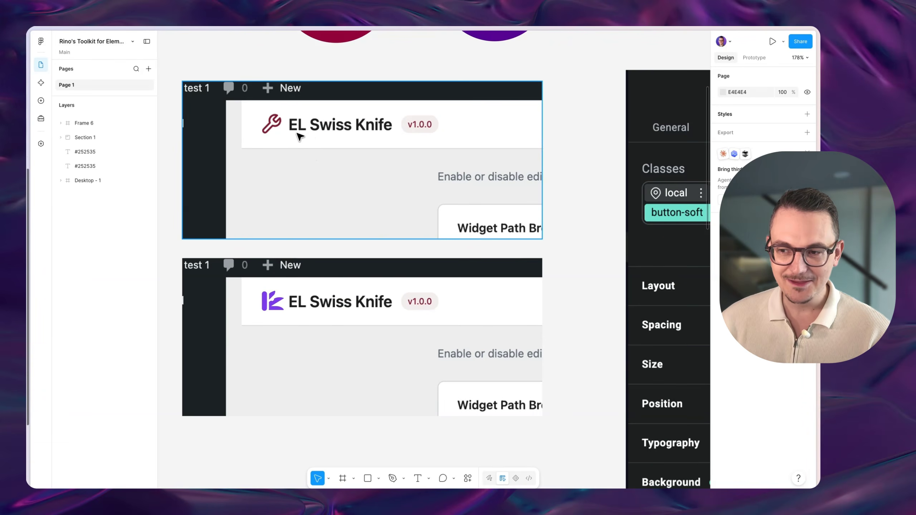
left_click(392, 414)
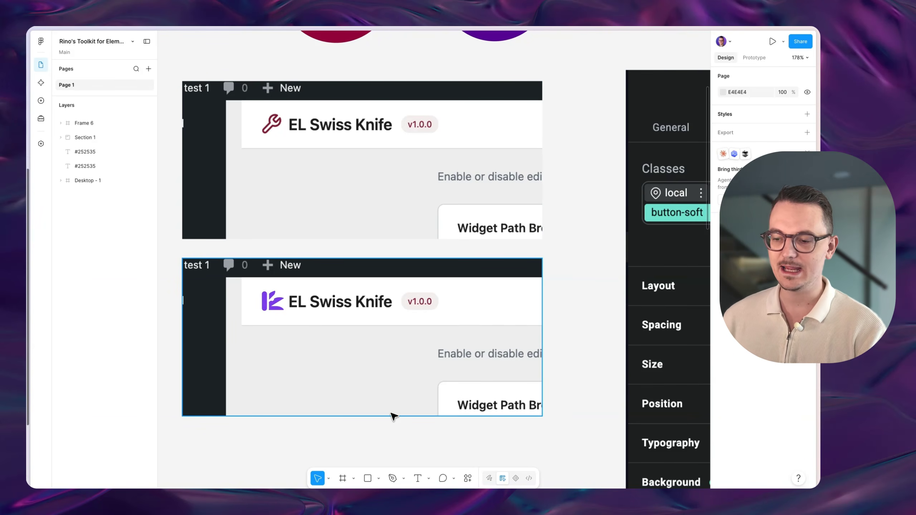
- Examine the EL Swiss Knife logo concepts alongside the Edit Button panel mockups in the design file
scroll(393, 416, "down", 5)
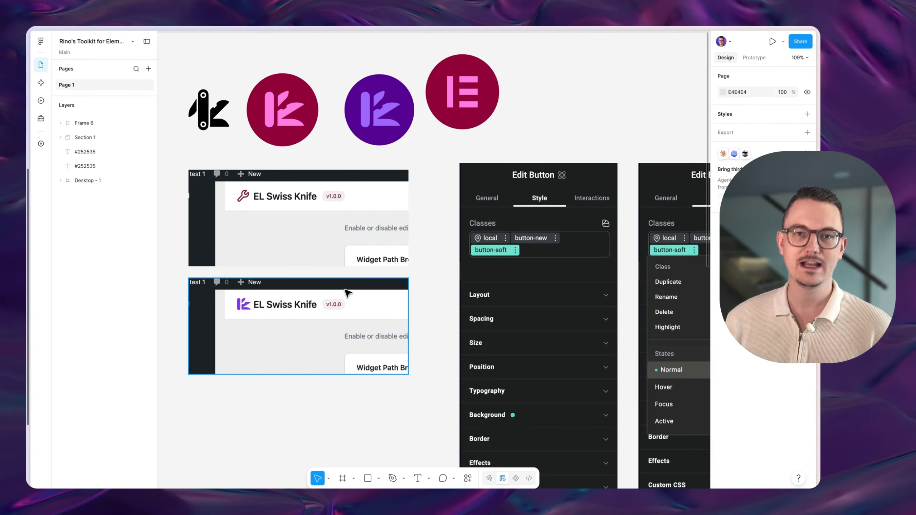
scroll(407, 305, "down", 2)
scroll(429, 314, "down", 3)
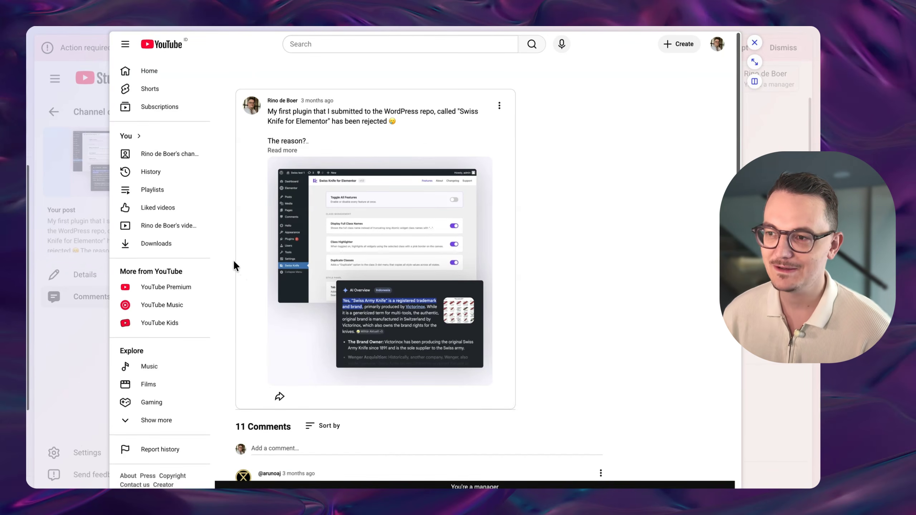
- Switch to the YouTube post about the rejected plugin and read the comments, highlighting the remarks about name and brand trust
scroll(233, 265, "down", 5)
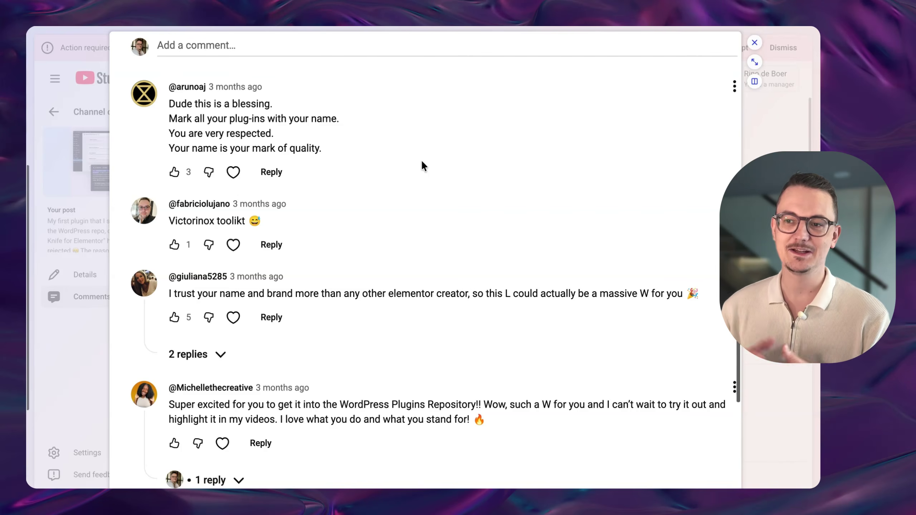
left_click_drag(177, 148, 319, 148)
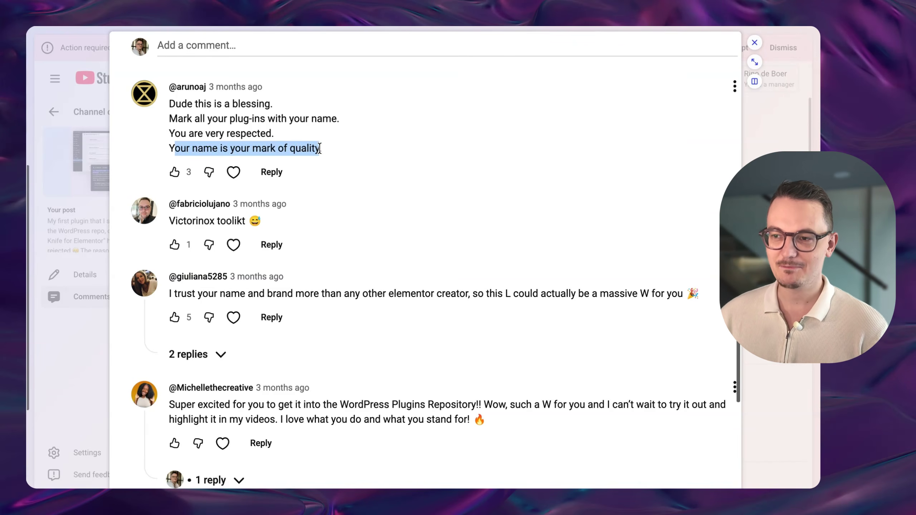
left_click(320, 148)
left_click_drag(180, 294, 447, 293)
left_click(451, 293)
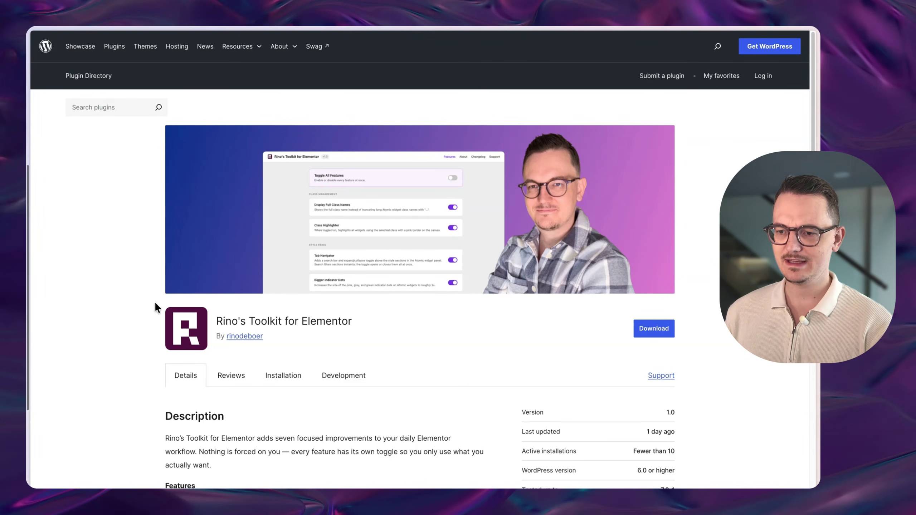
- Review the Rino's Toolkit for Elementor listing in the WordPress plugin directory and the feature toggles on the plugin's settings page
scroll(162, 274, "down", 3)
scroll(150, 314, "up", 3)
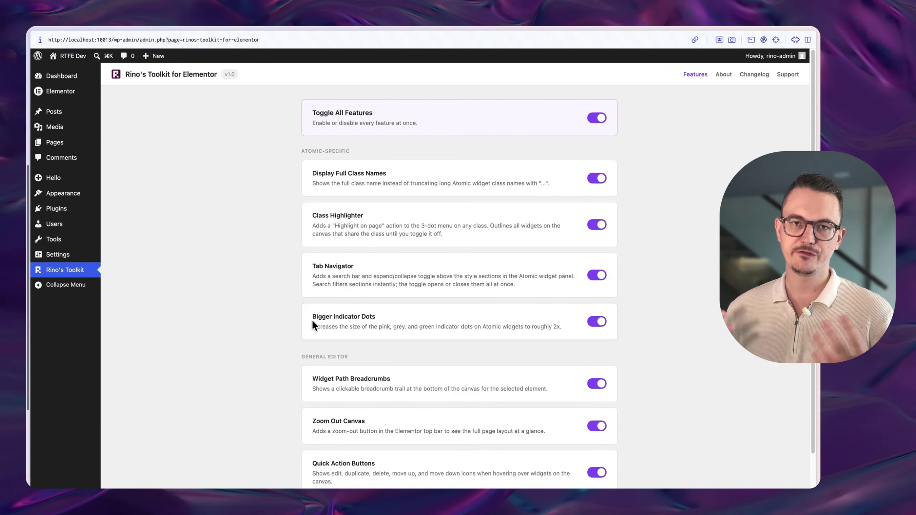
scroll(289, 316, "down", 2)
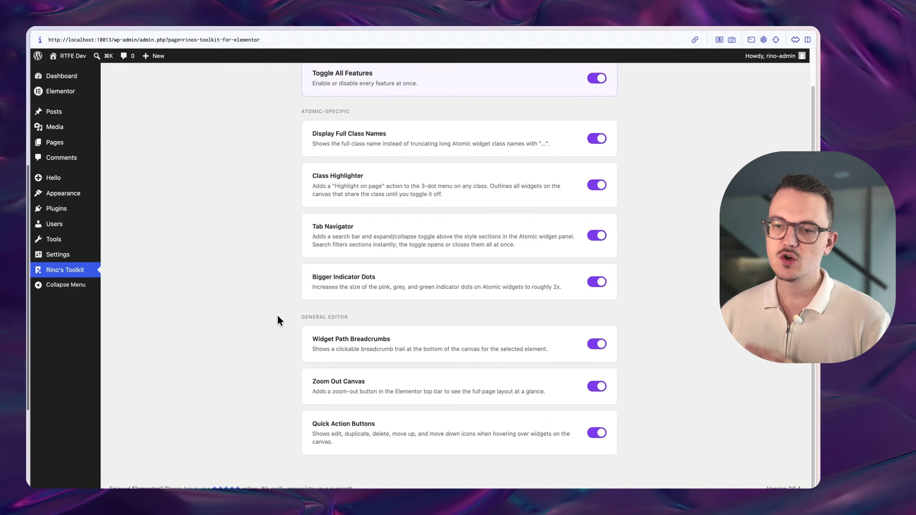
scroll(279, 317, "up", 1)
scroll(280, 318, "up", 1)
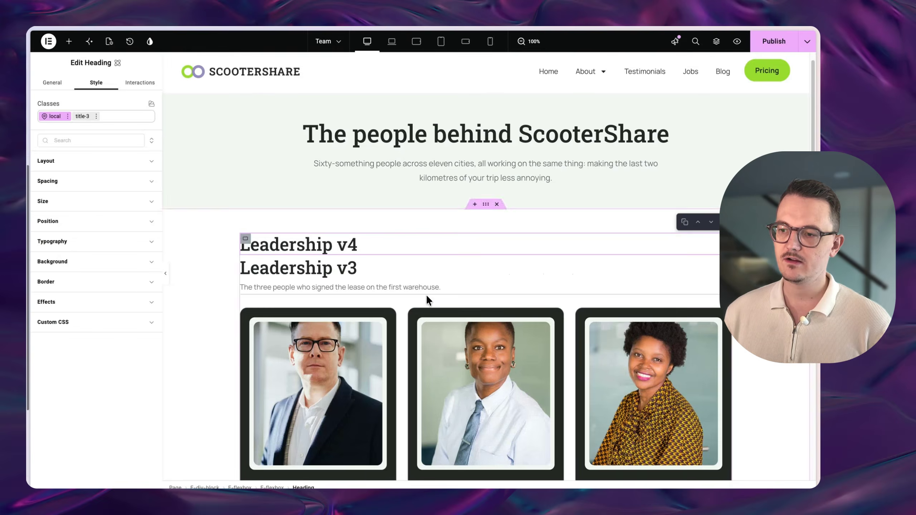
- Return to the plugin's WordPress directory listing and examine its description, feature texts and version details
scroll(180, 163, "up", 1)
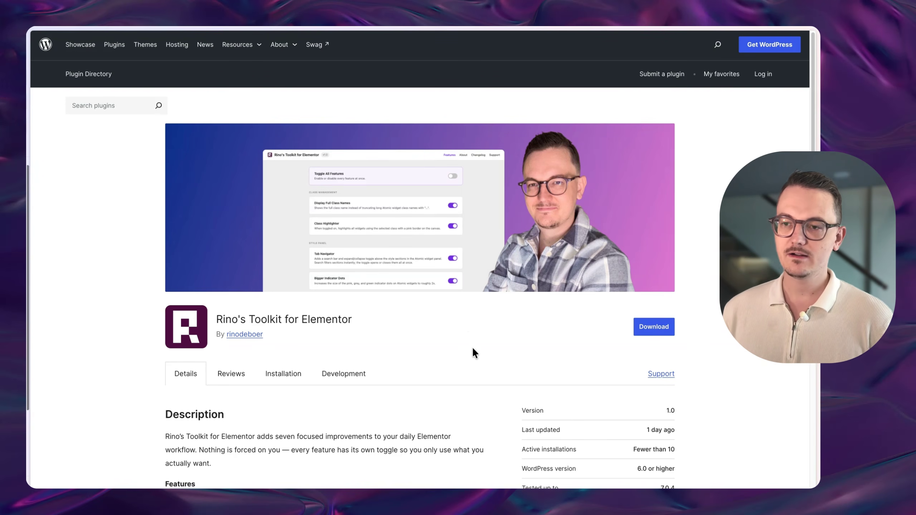
scroll(473, 350, "down", 3)
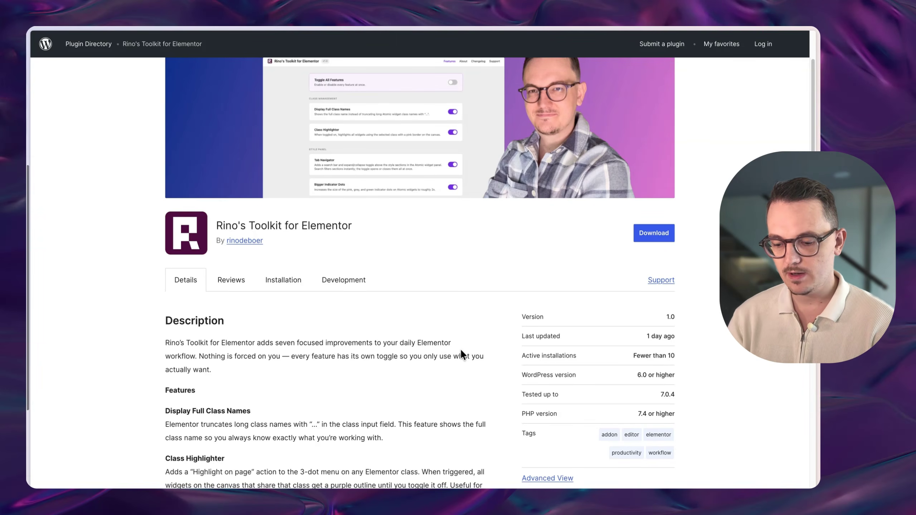
key("super+t")
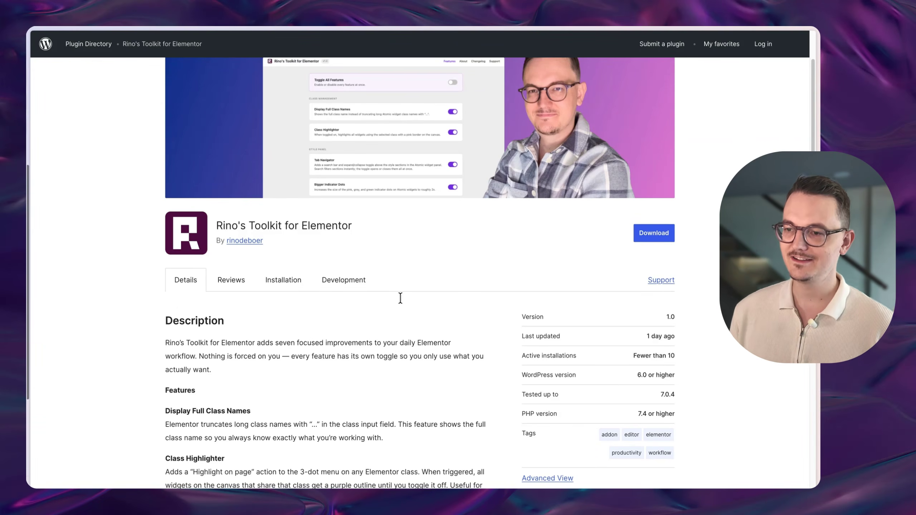
scroll(432, 314, "down", 1)
scroll(500, 330, "down", 2)
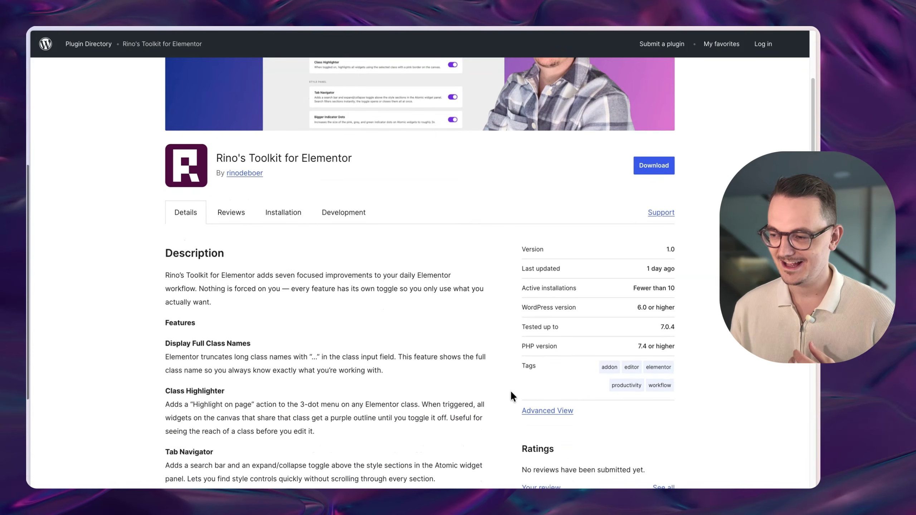